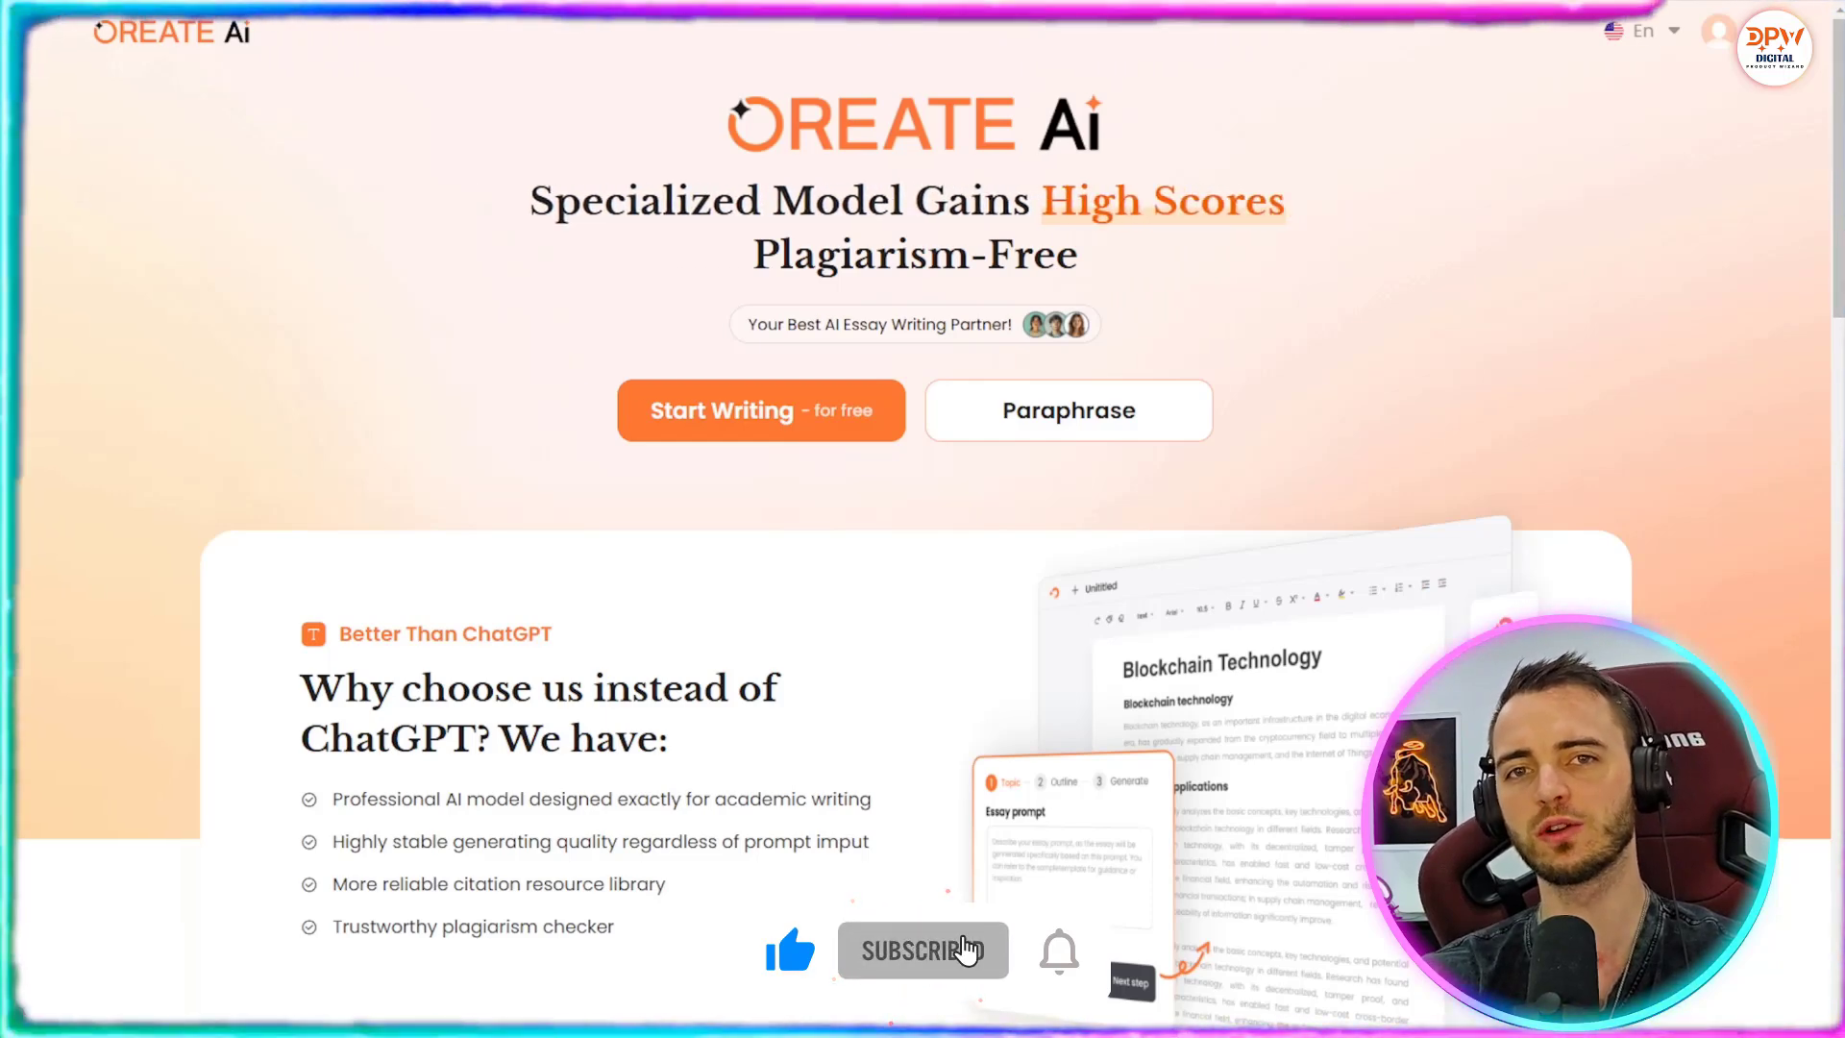
Scroll down the Oreate AI landing page on the way to the My Documents library.
scroll(922, 577, down, 1)
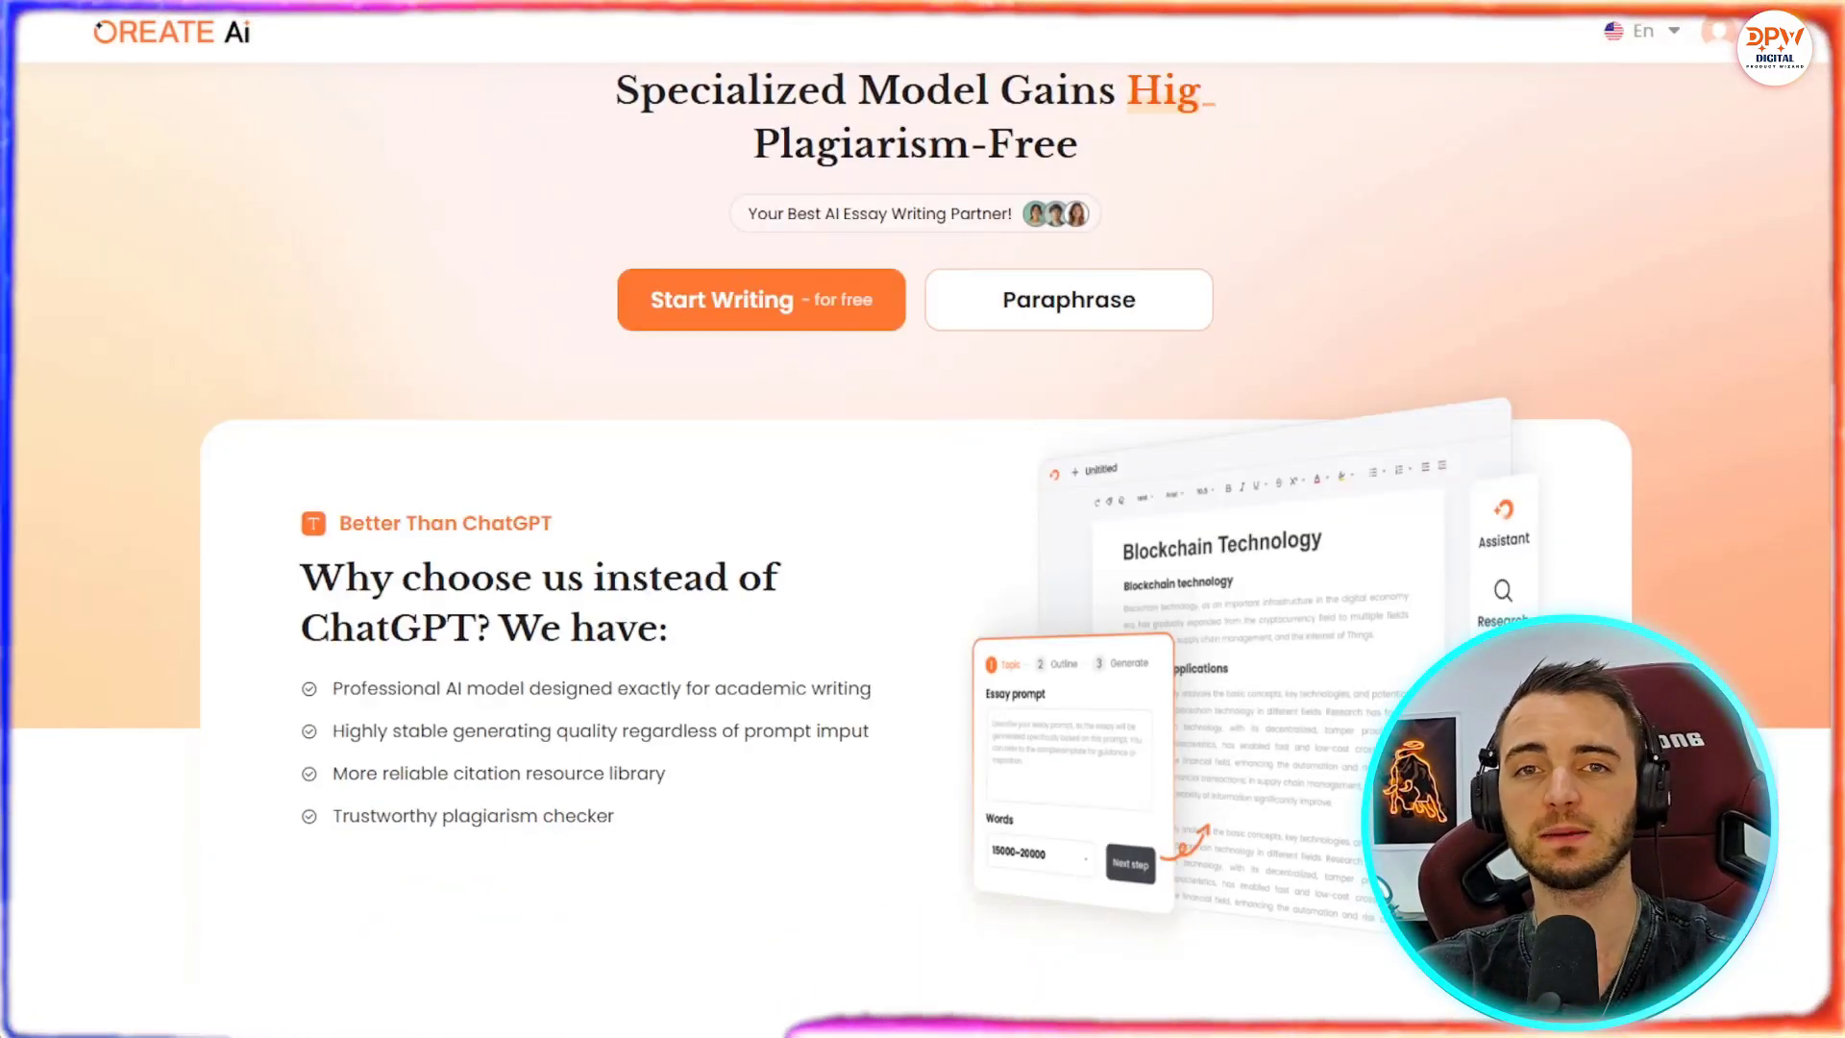
scroll(922, 577, down, 1)
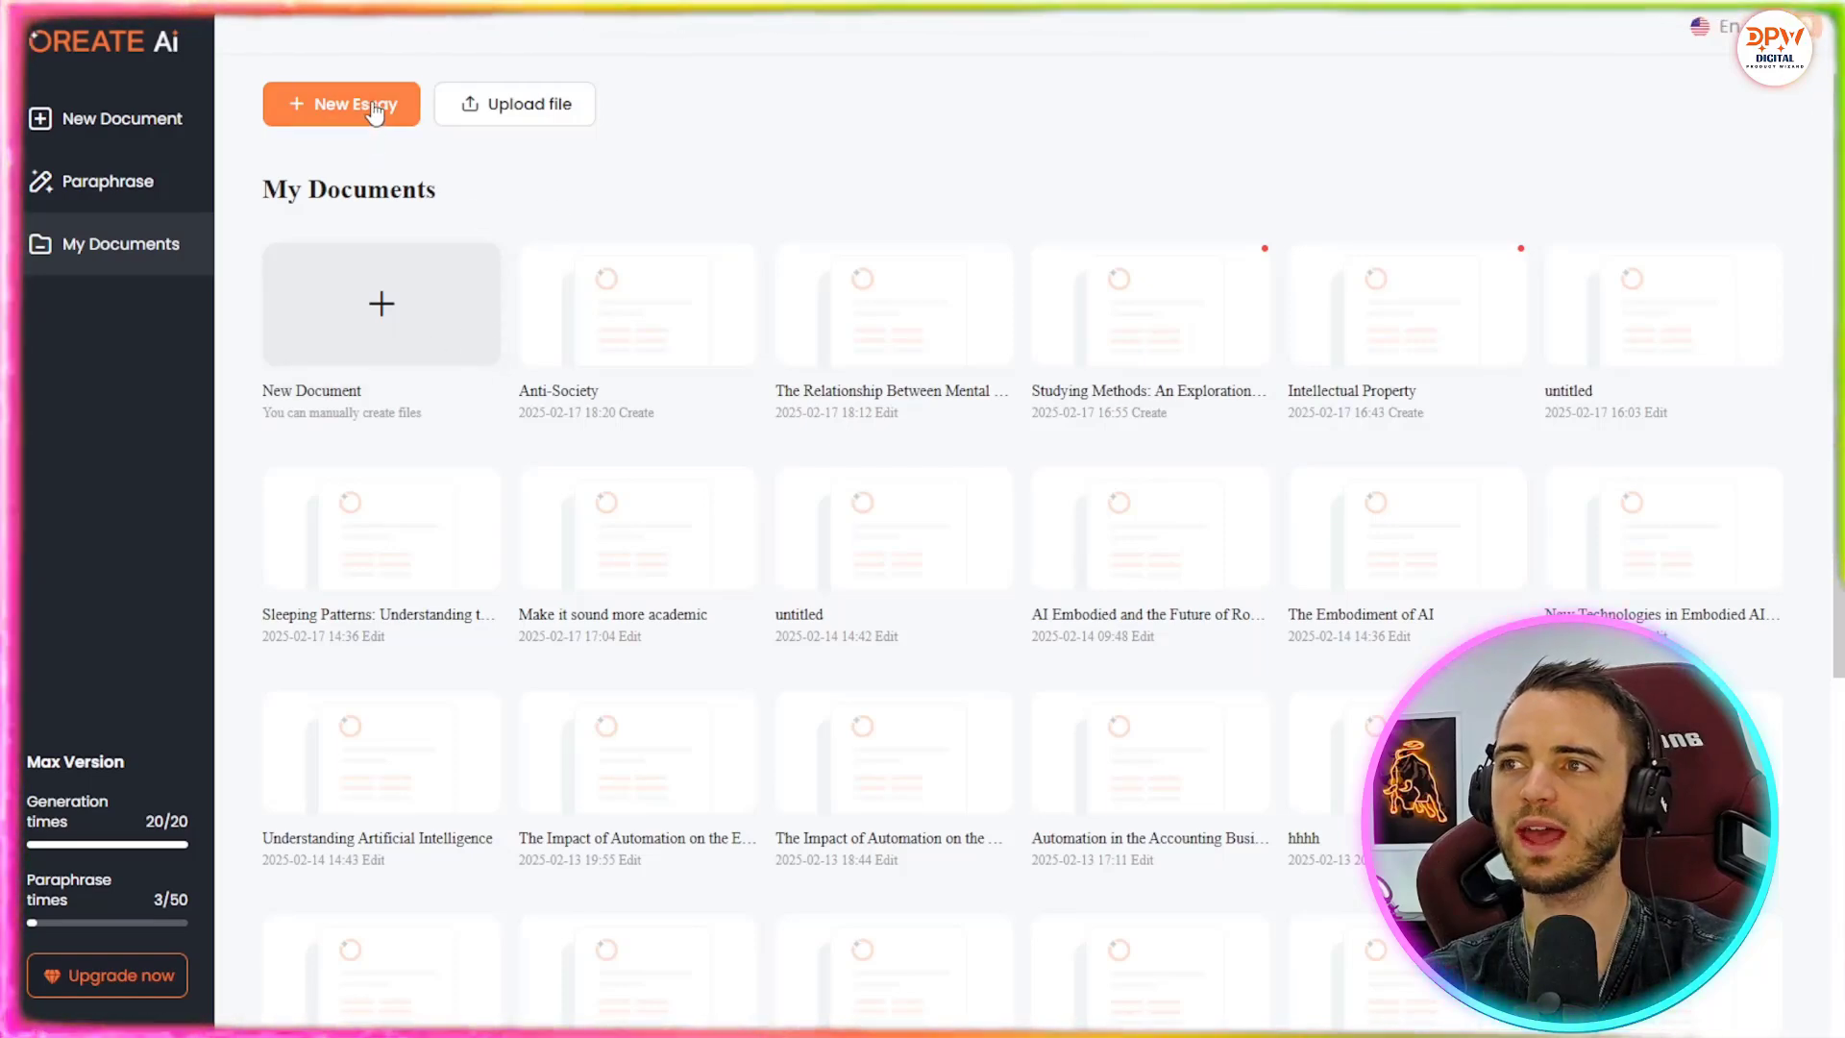
Start a new untitled essay with a target length of < 3000 words.
click(370, 101)
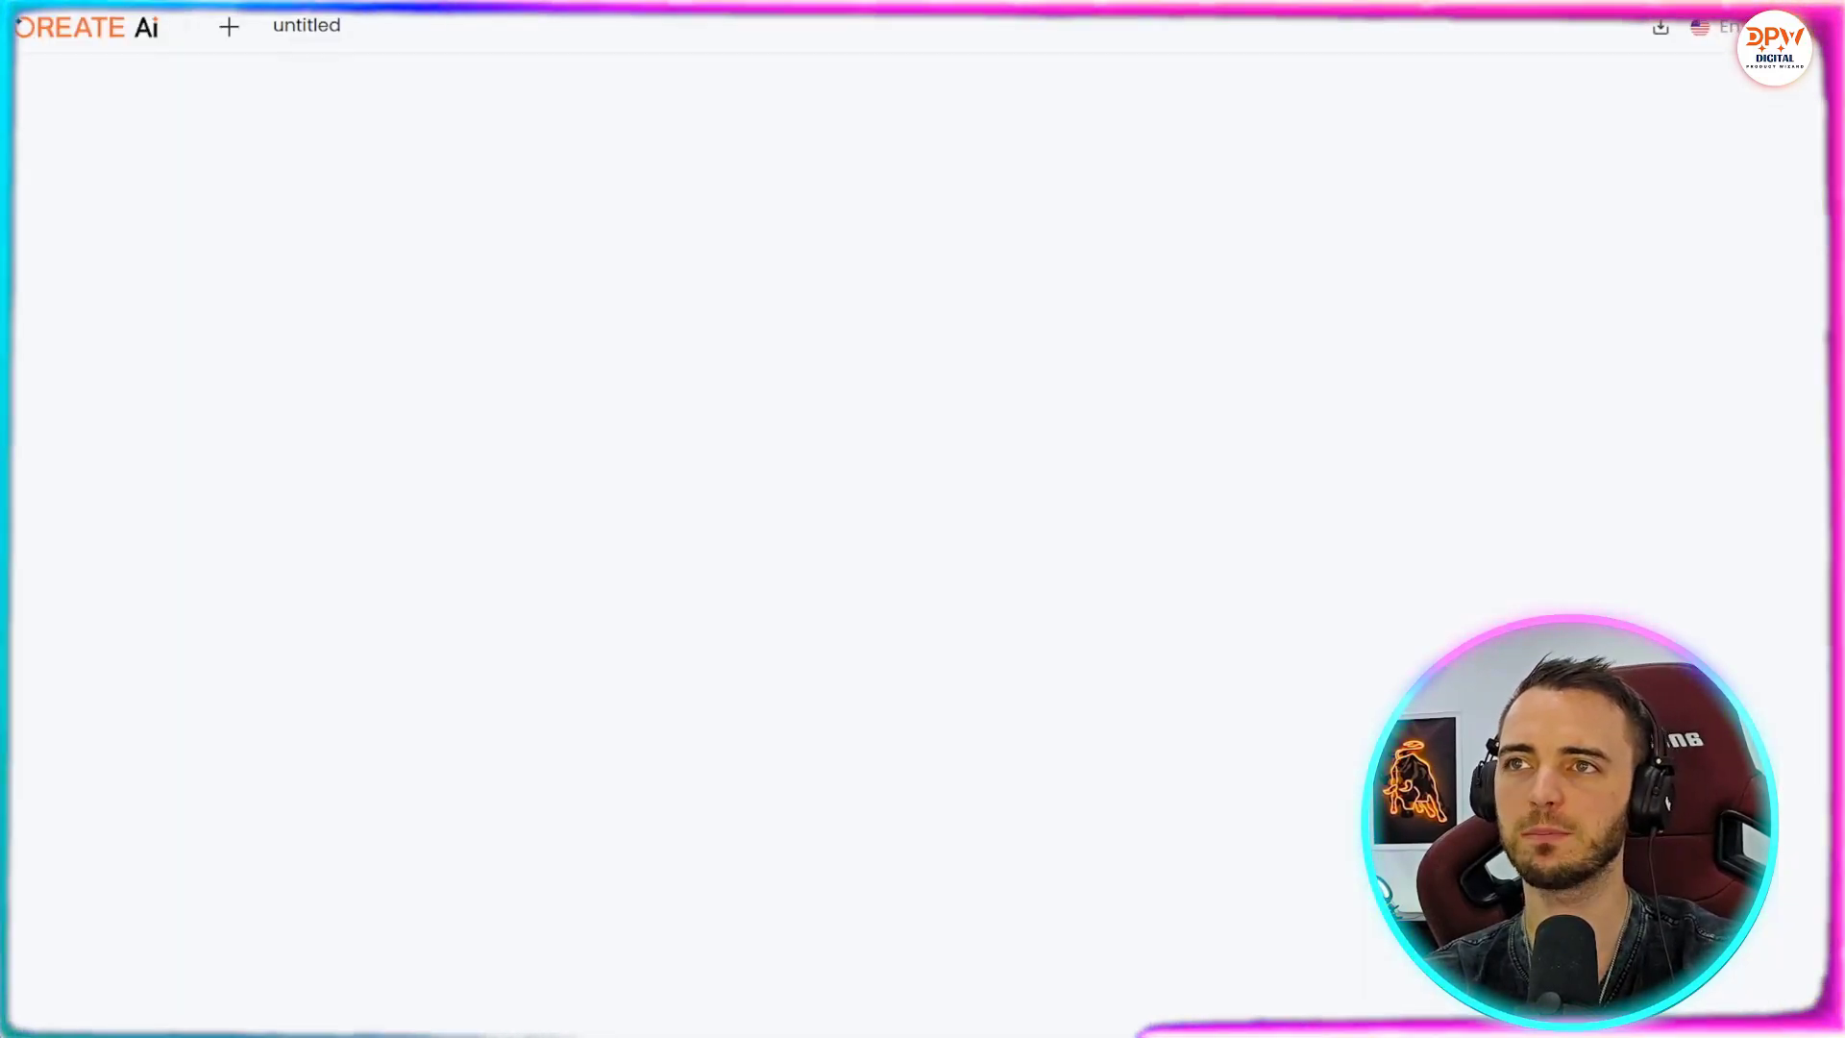
click(722, 402)
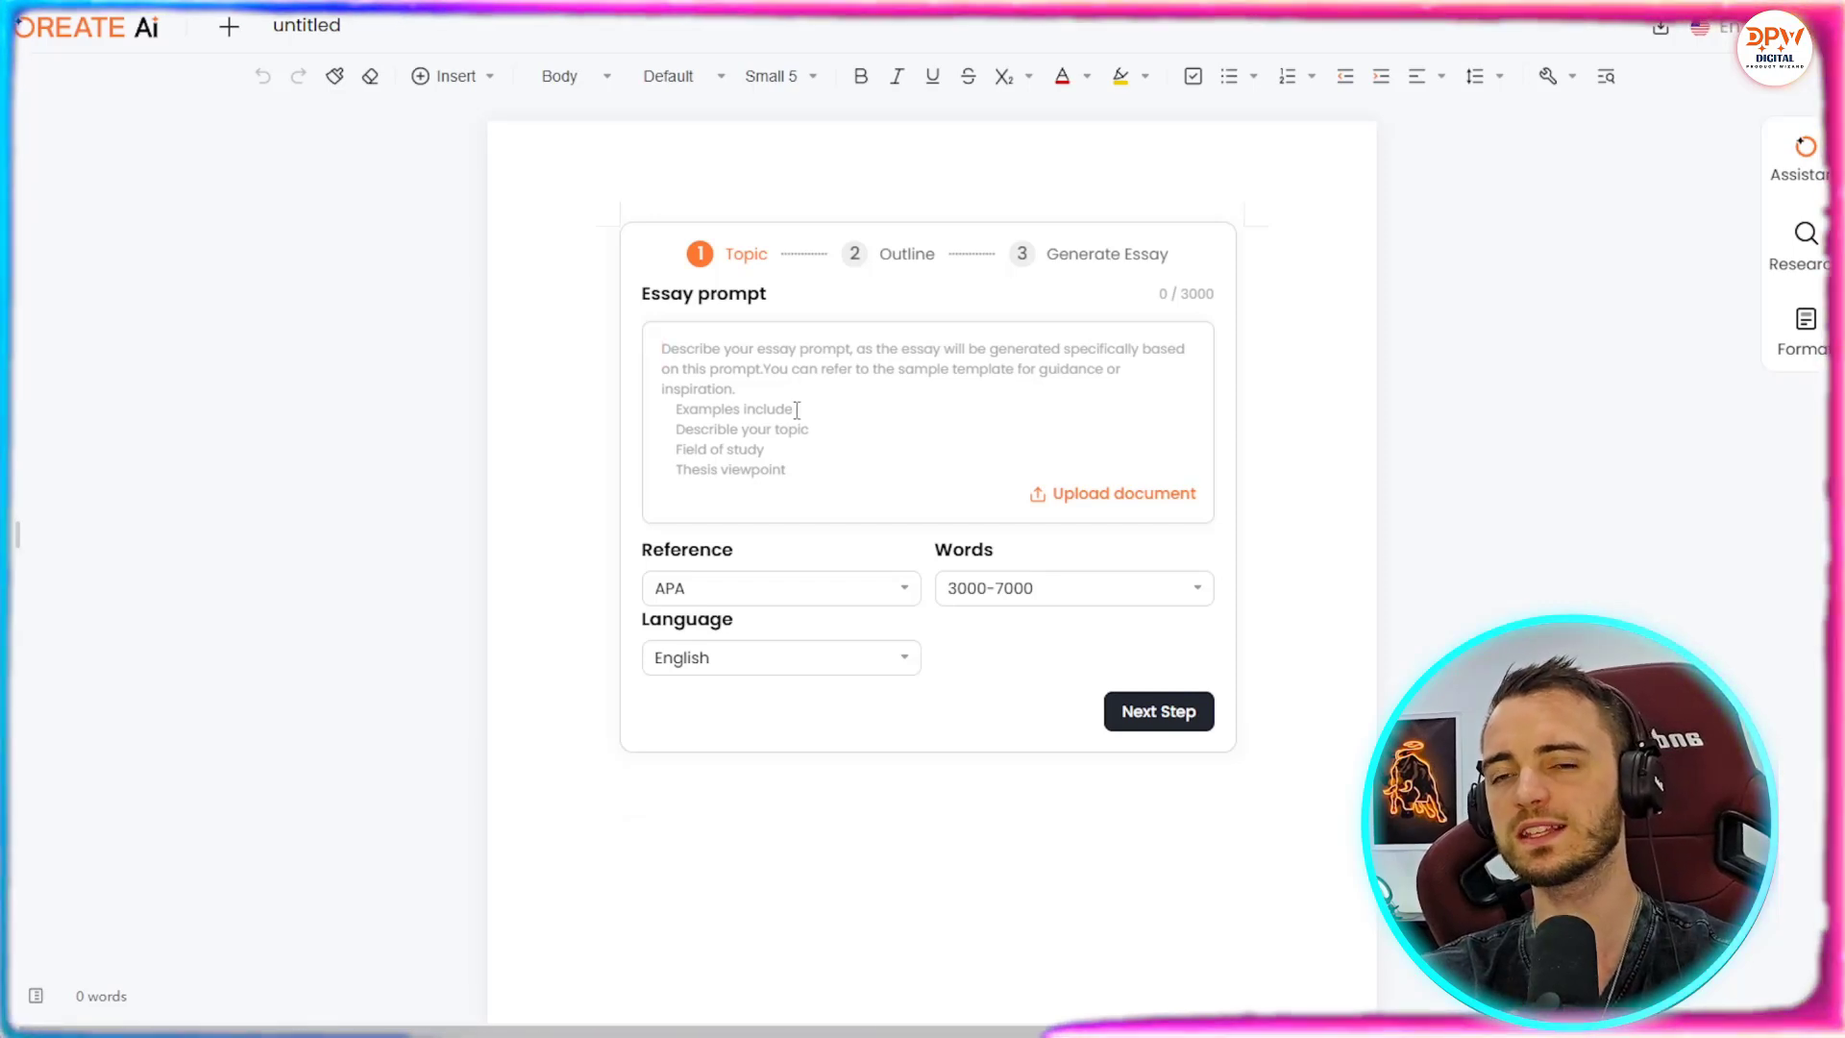
click(1064, 596)
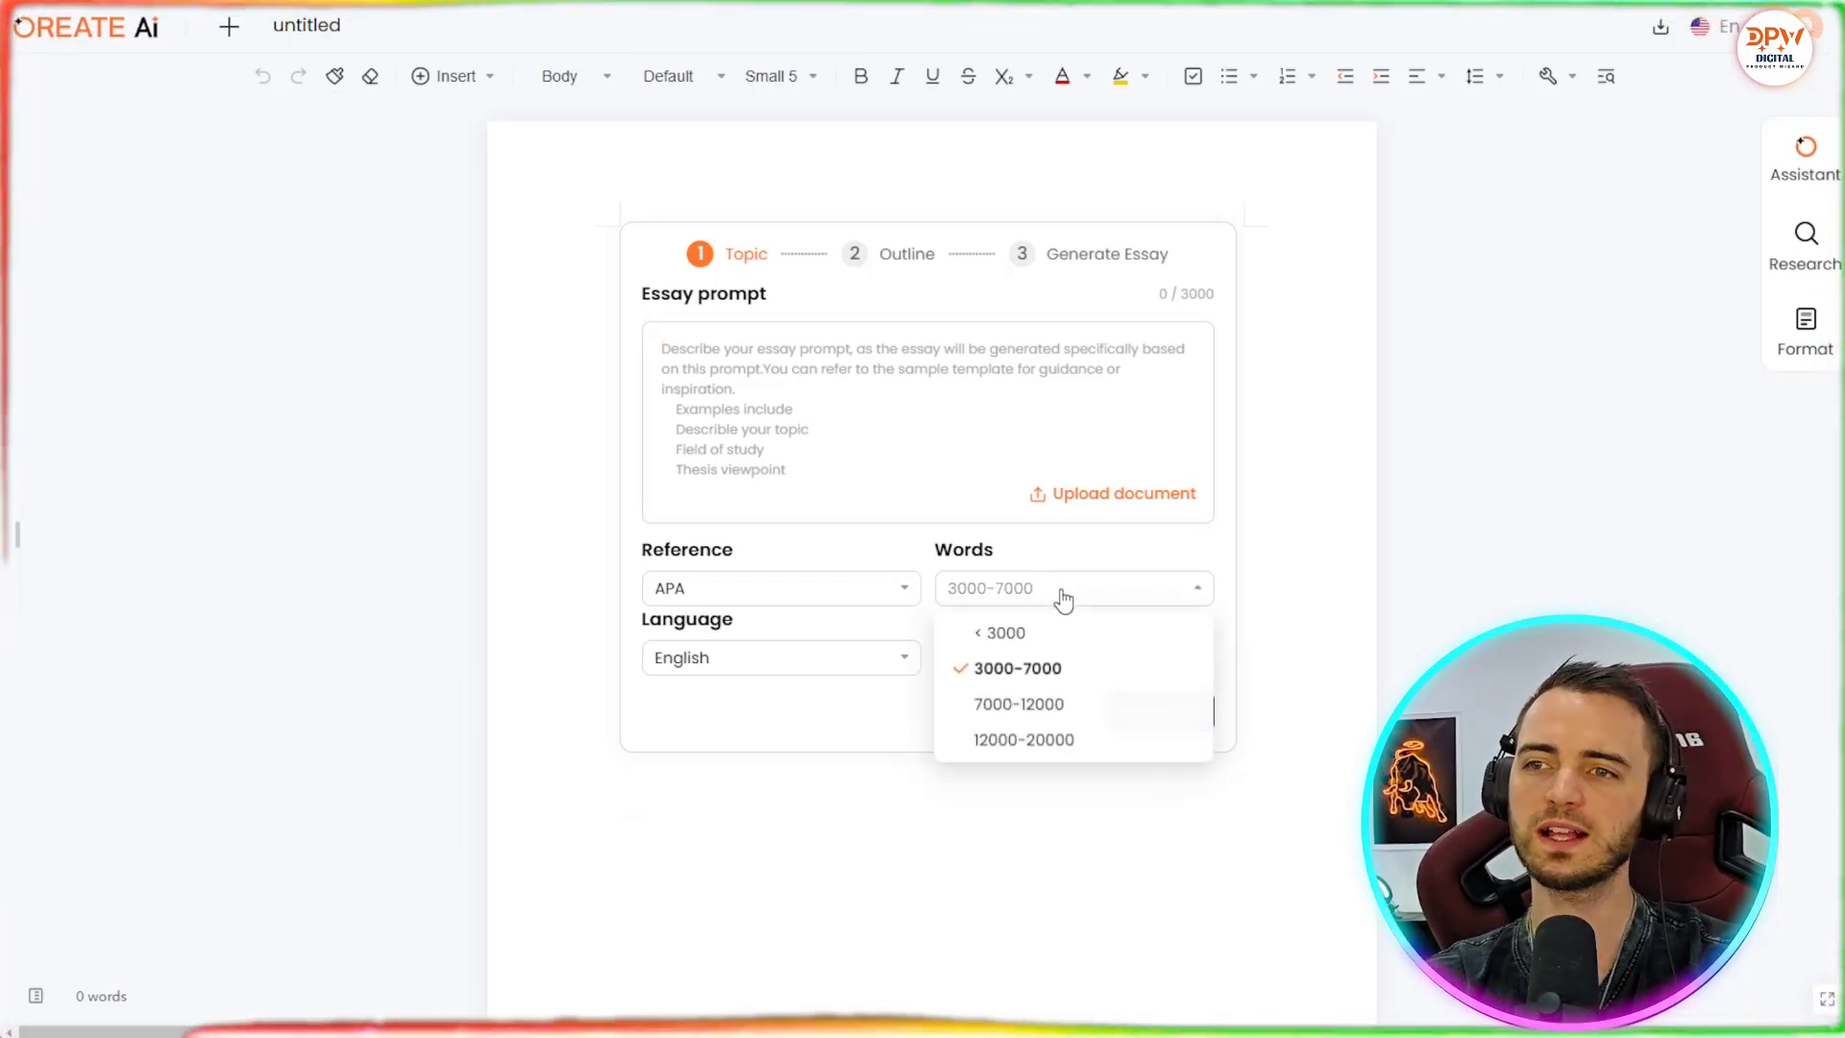
click(1036, 632)
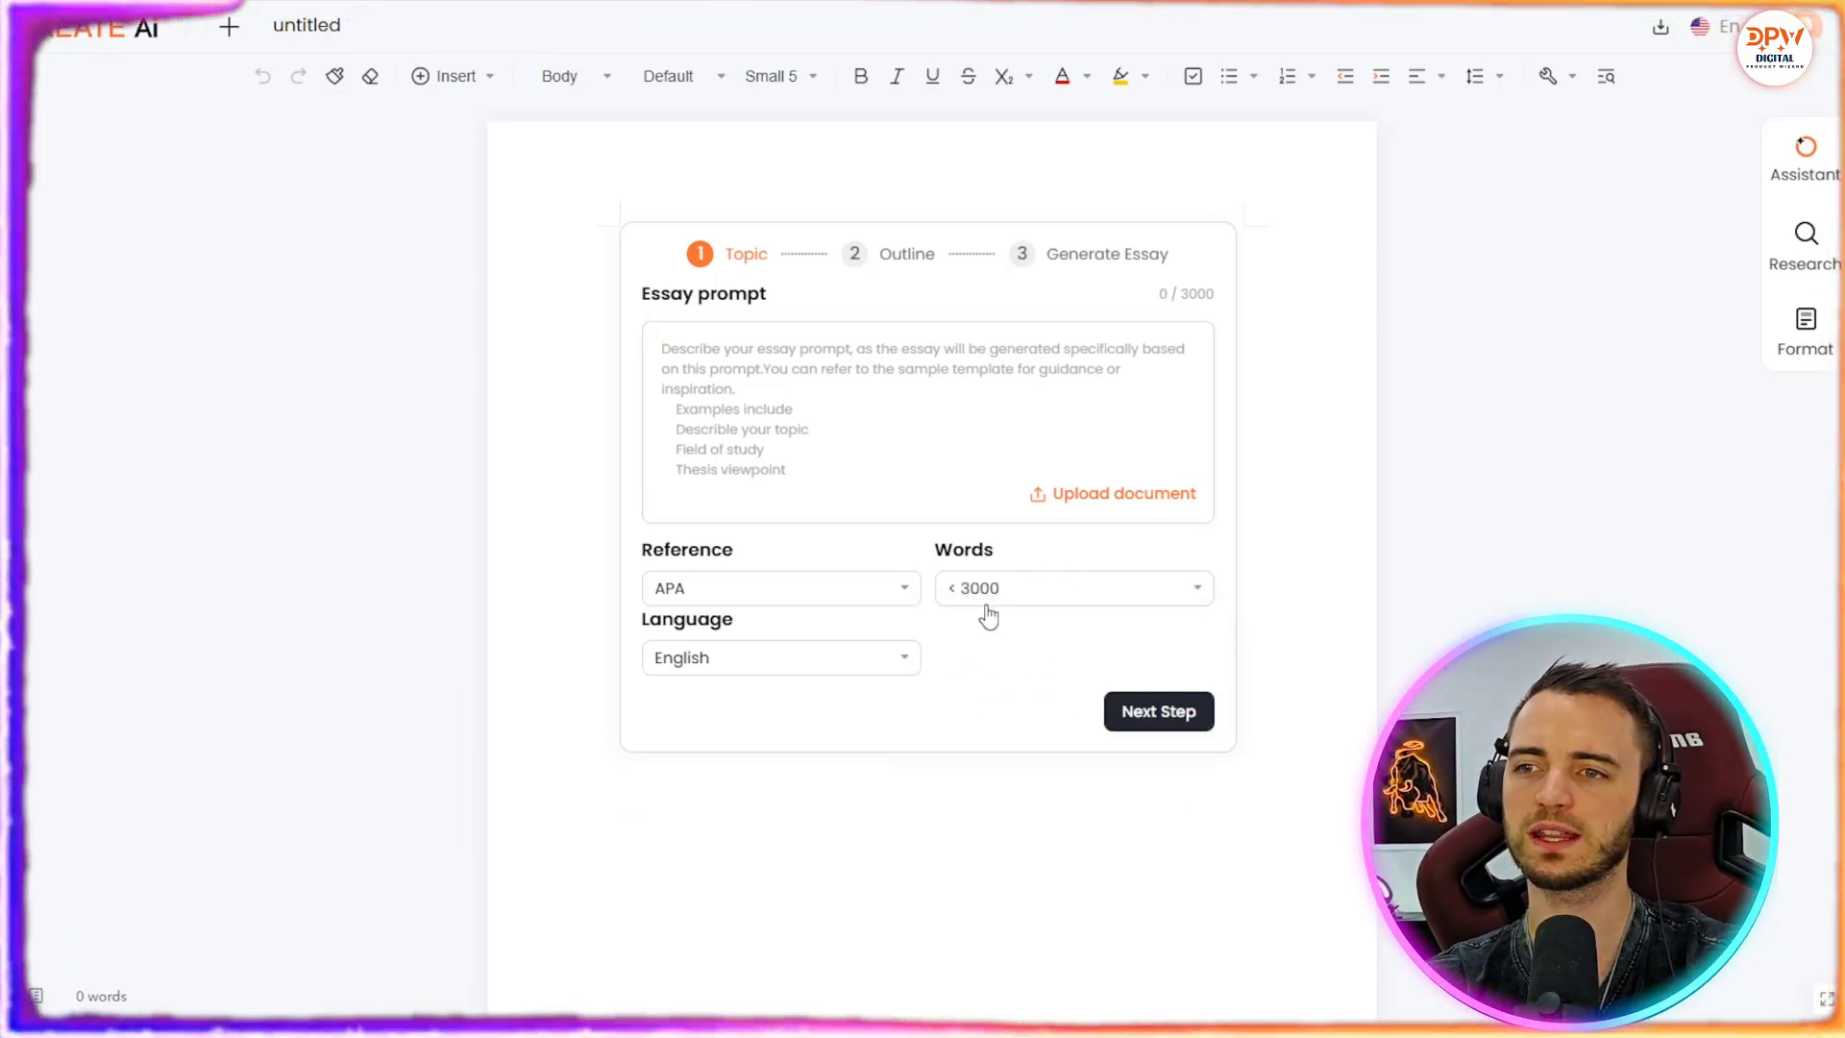
click(806, 350)
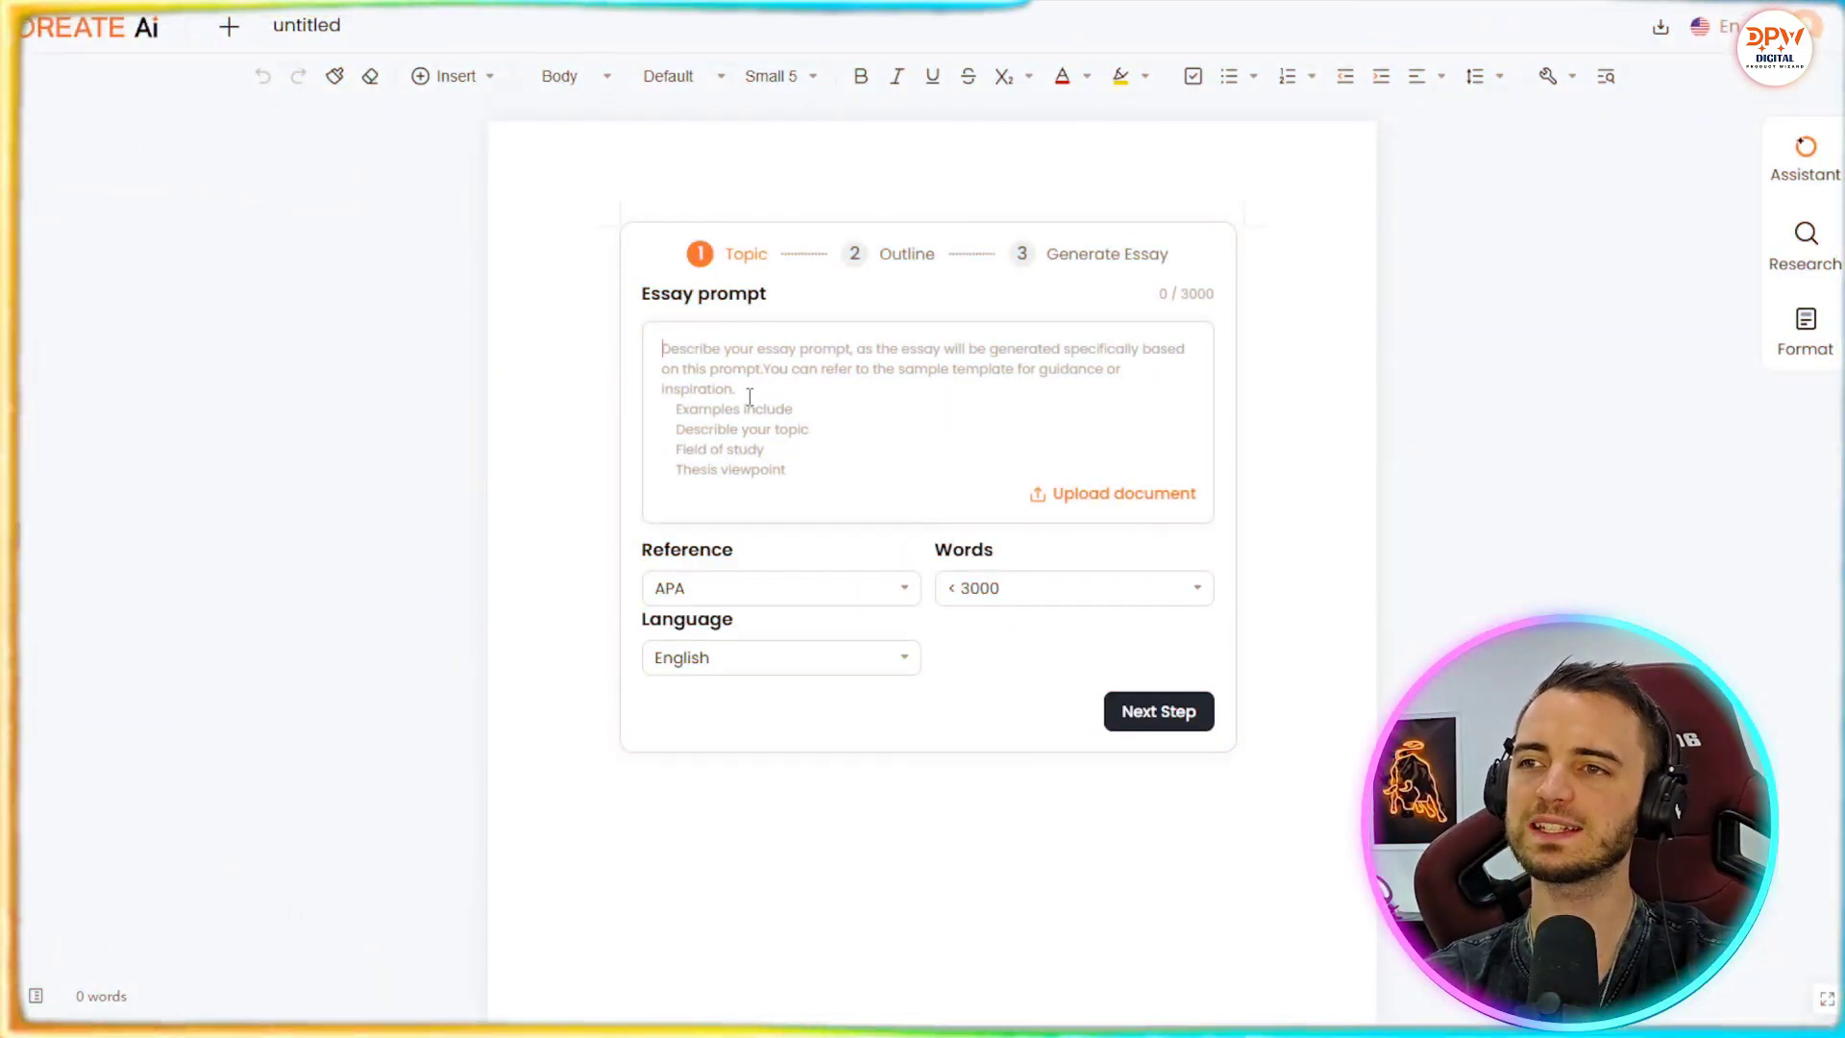
Paste the AI-and-job-markets prompt, keep APA and English, and generate the outline.
text(Describe your topic: The impact of artificial intelligence on job markets.  Field of study: Economics and Technology.  Thesis viewpoint: While artificial intelligence is expected to automate many jobs, it also creates new opportunities and transforms industries, ultimately reshaping the global workforce.)
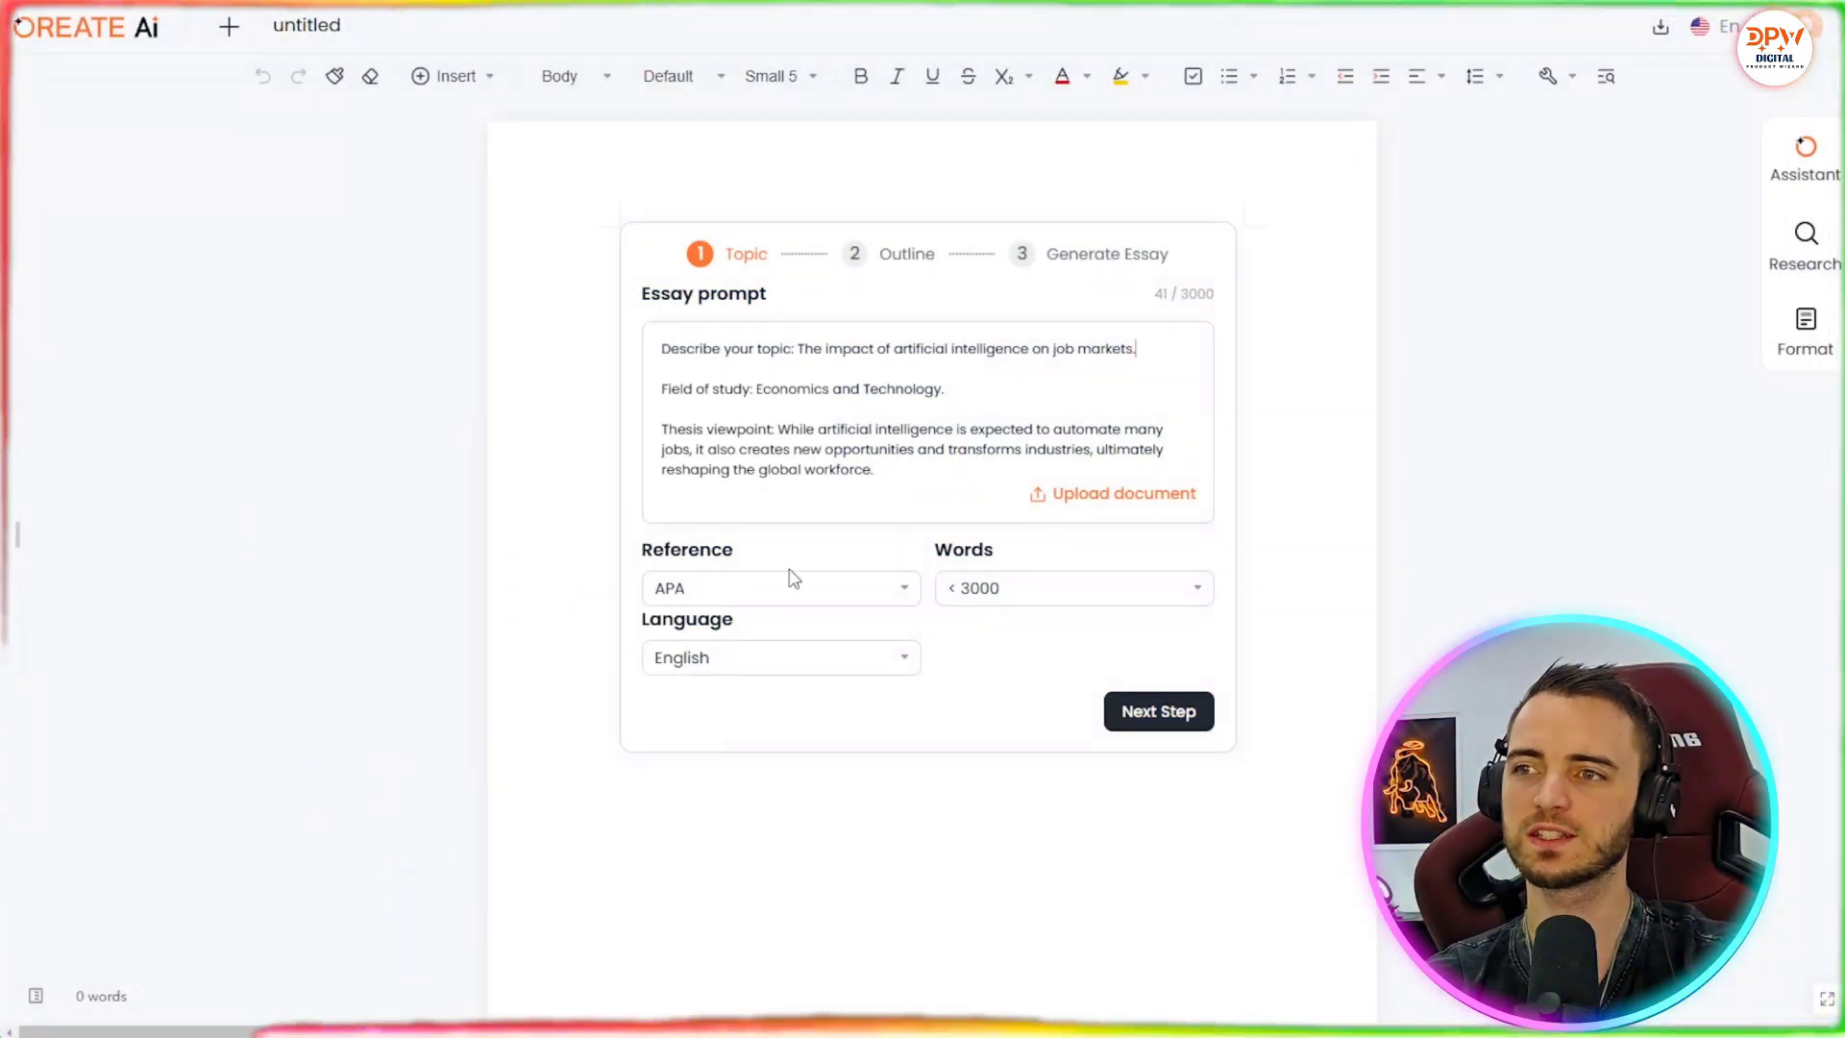
click(797, 581)
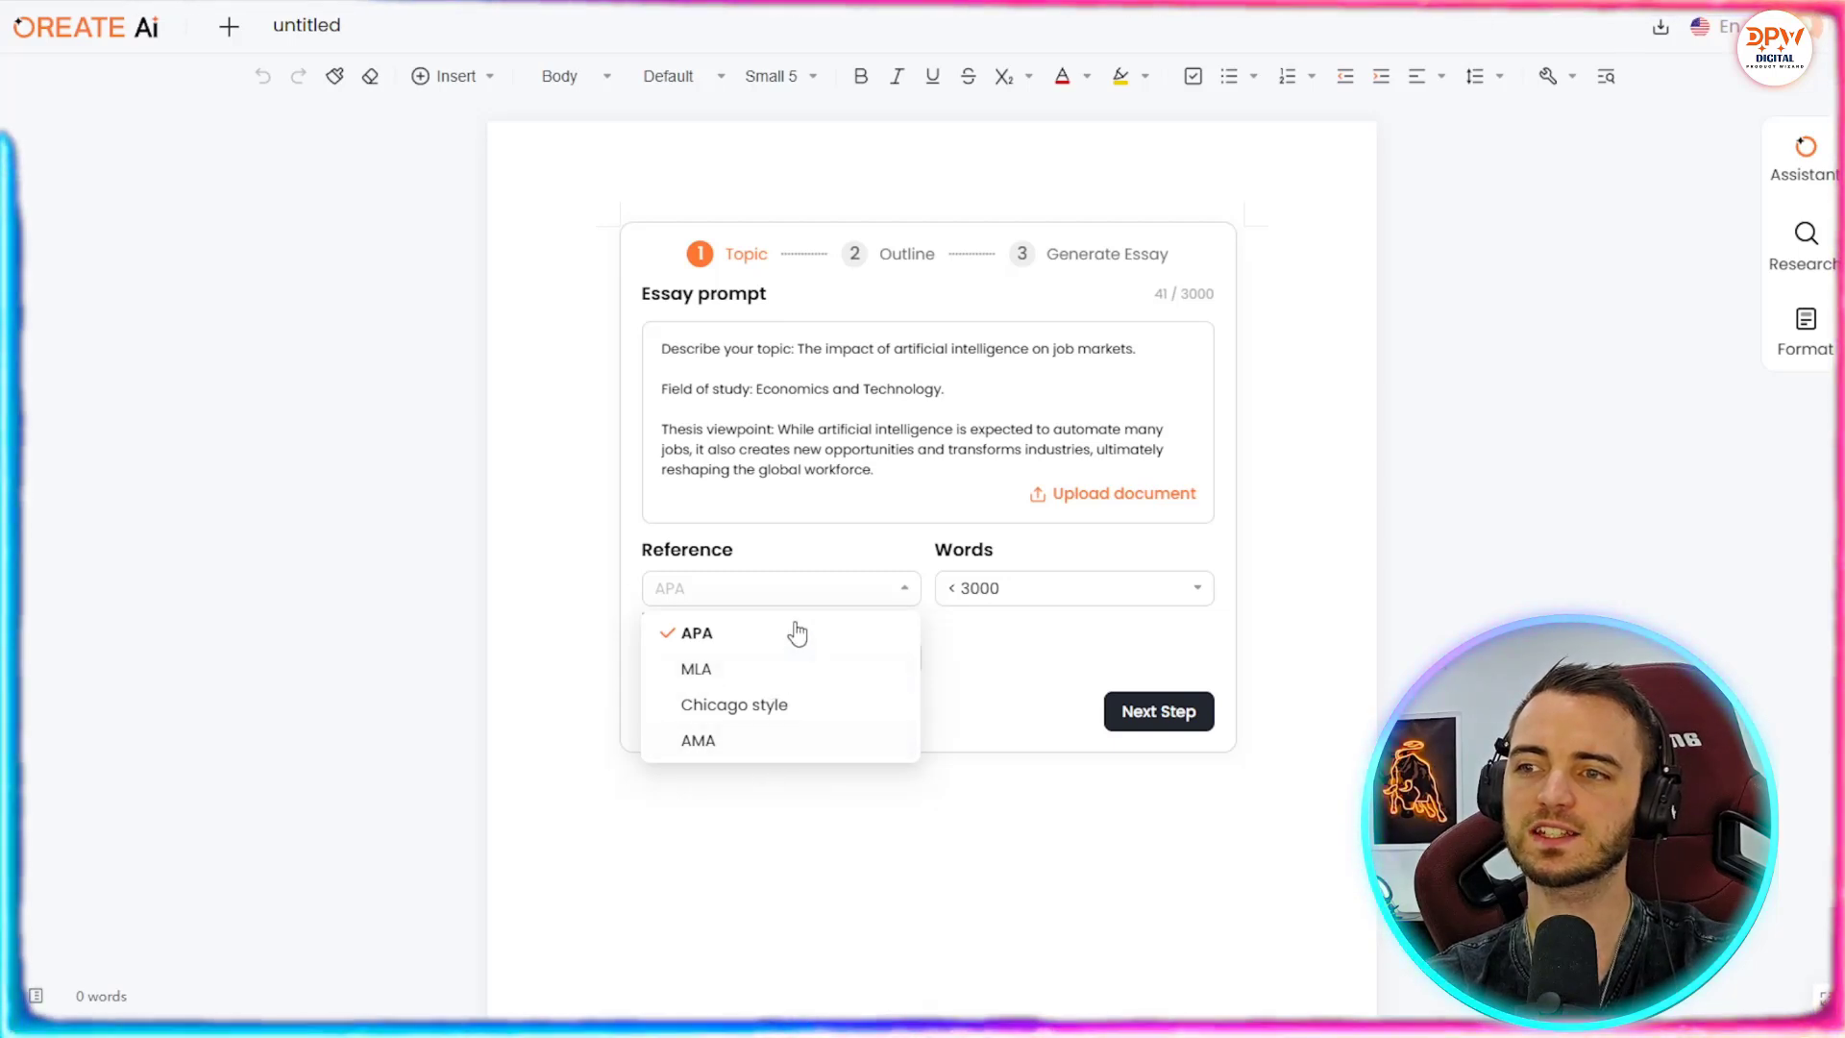
click(871, 590)
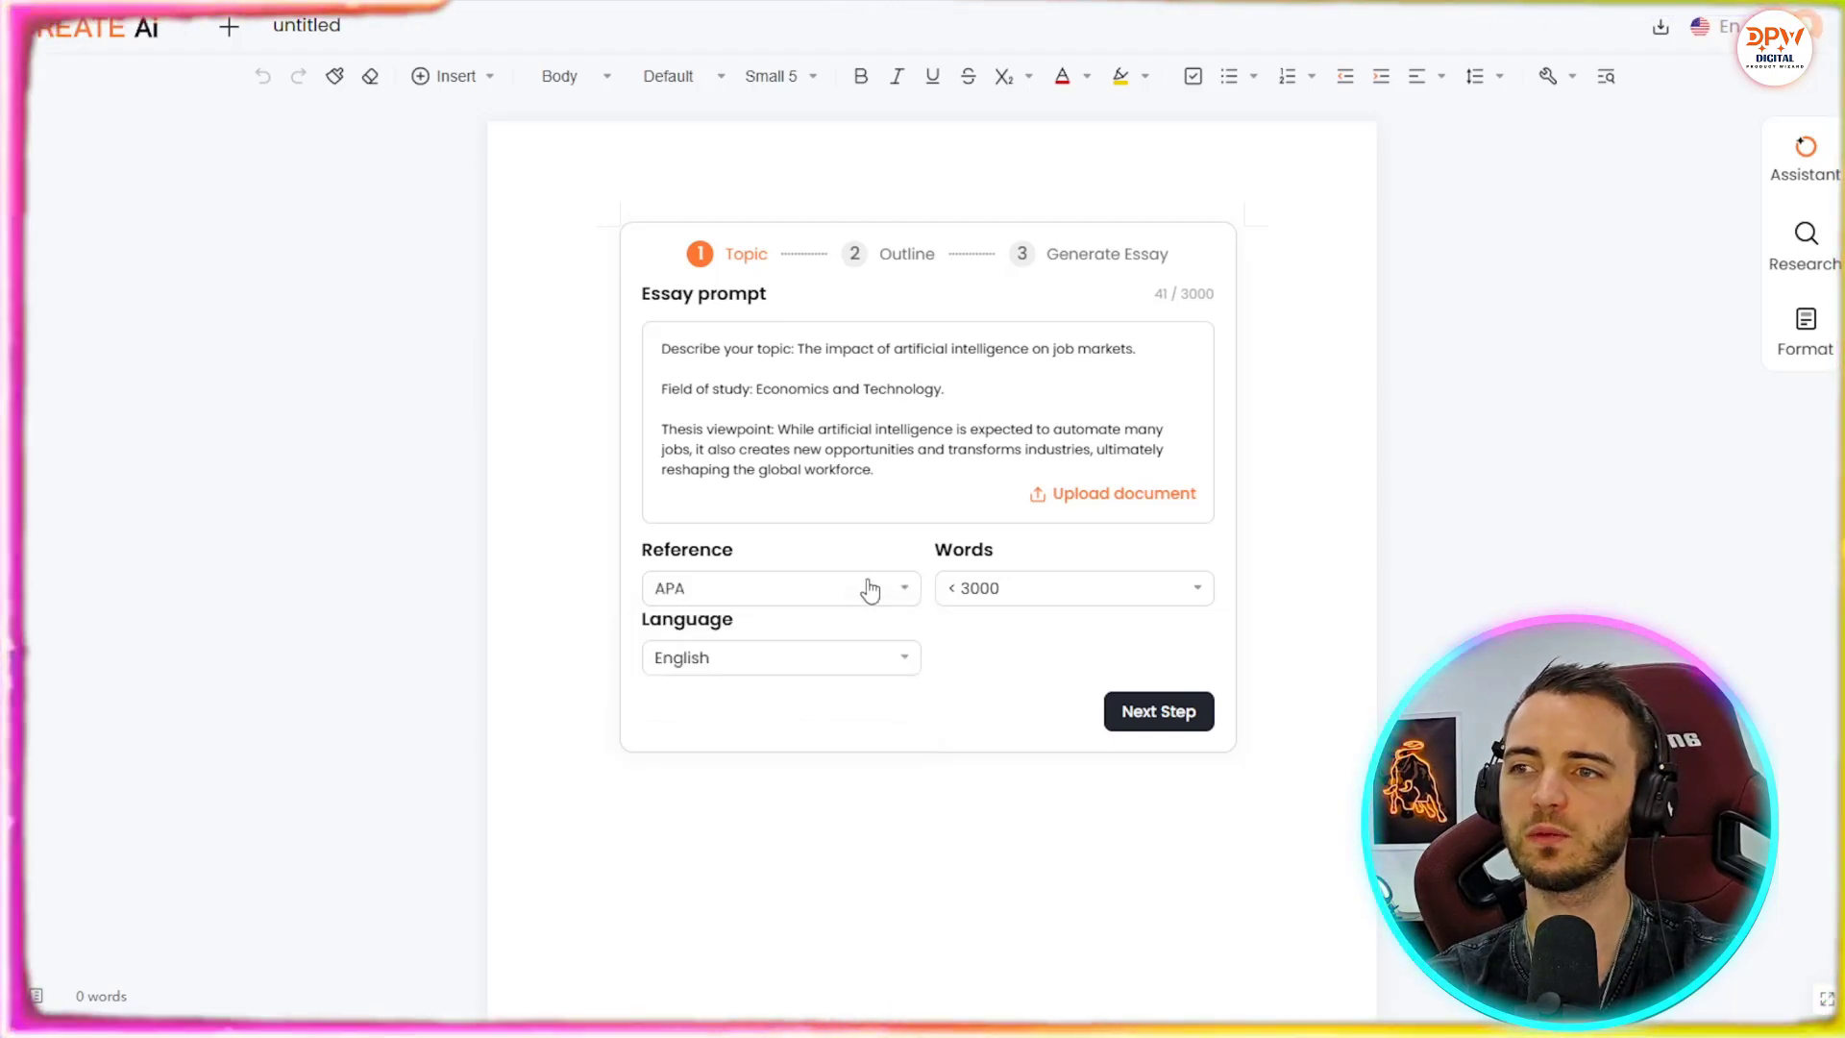
click(797, 670)
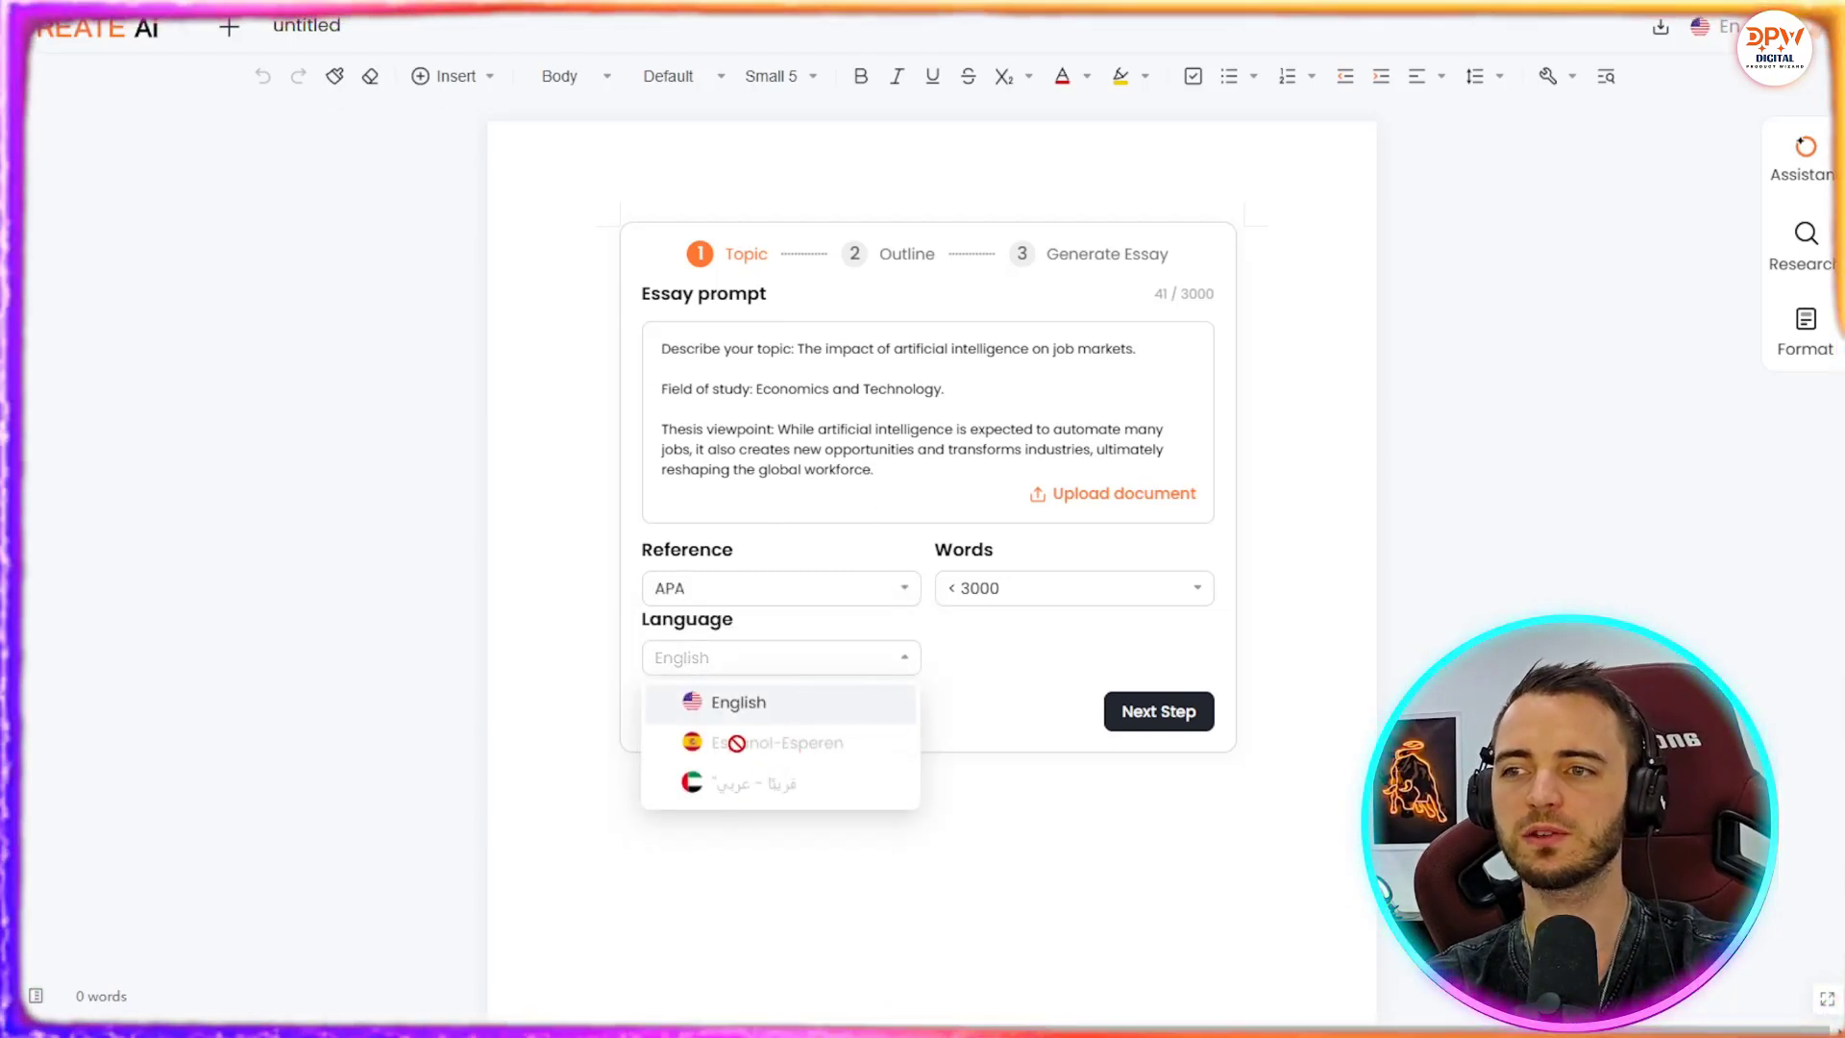
click(890, 675)
click(1146, 724)
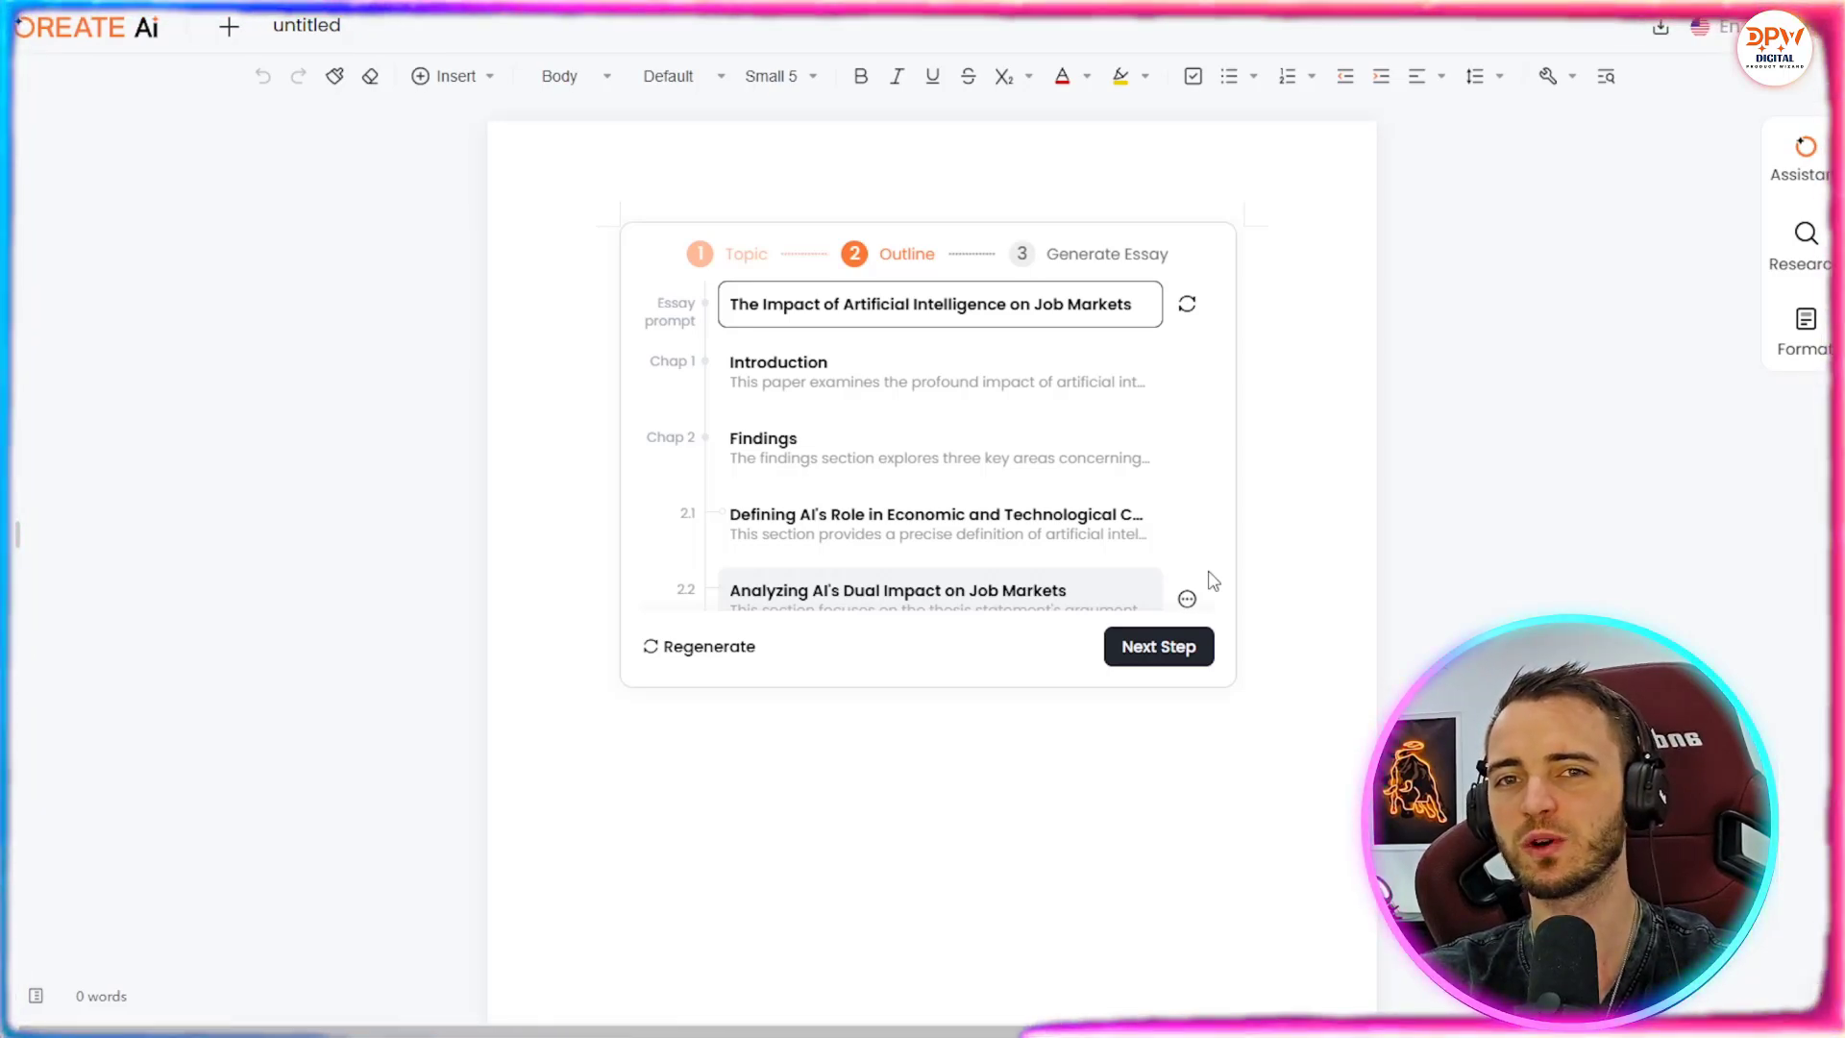
Review the generated Introduction, Findings and Conclusion chapters of the job-markets outline.
scroll(1037, 468, down, 2)
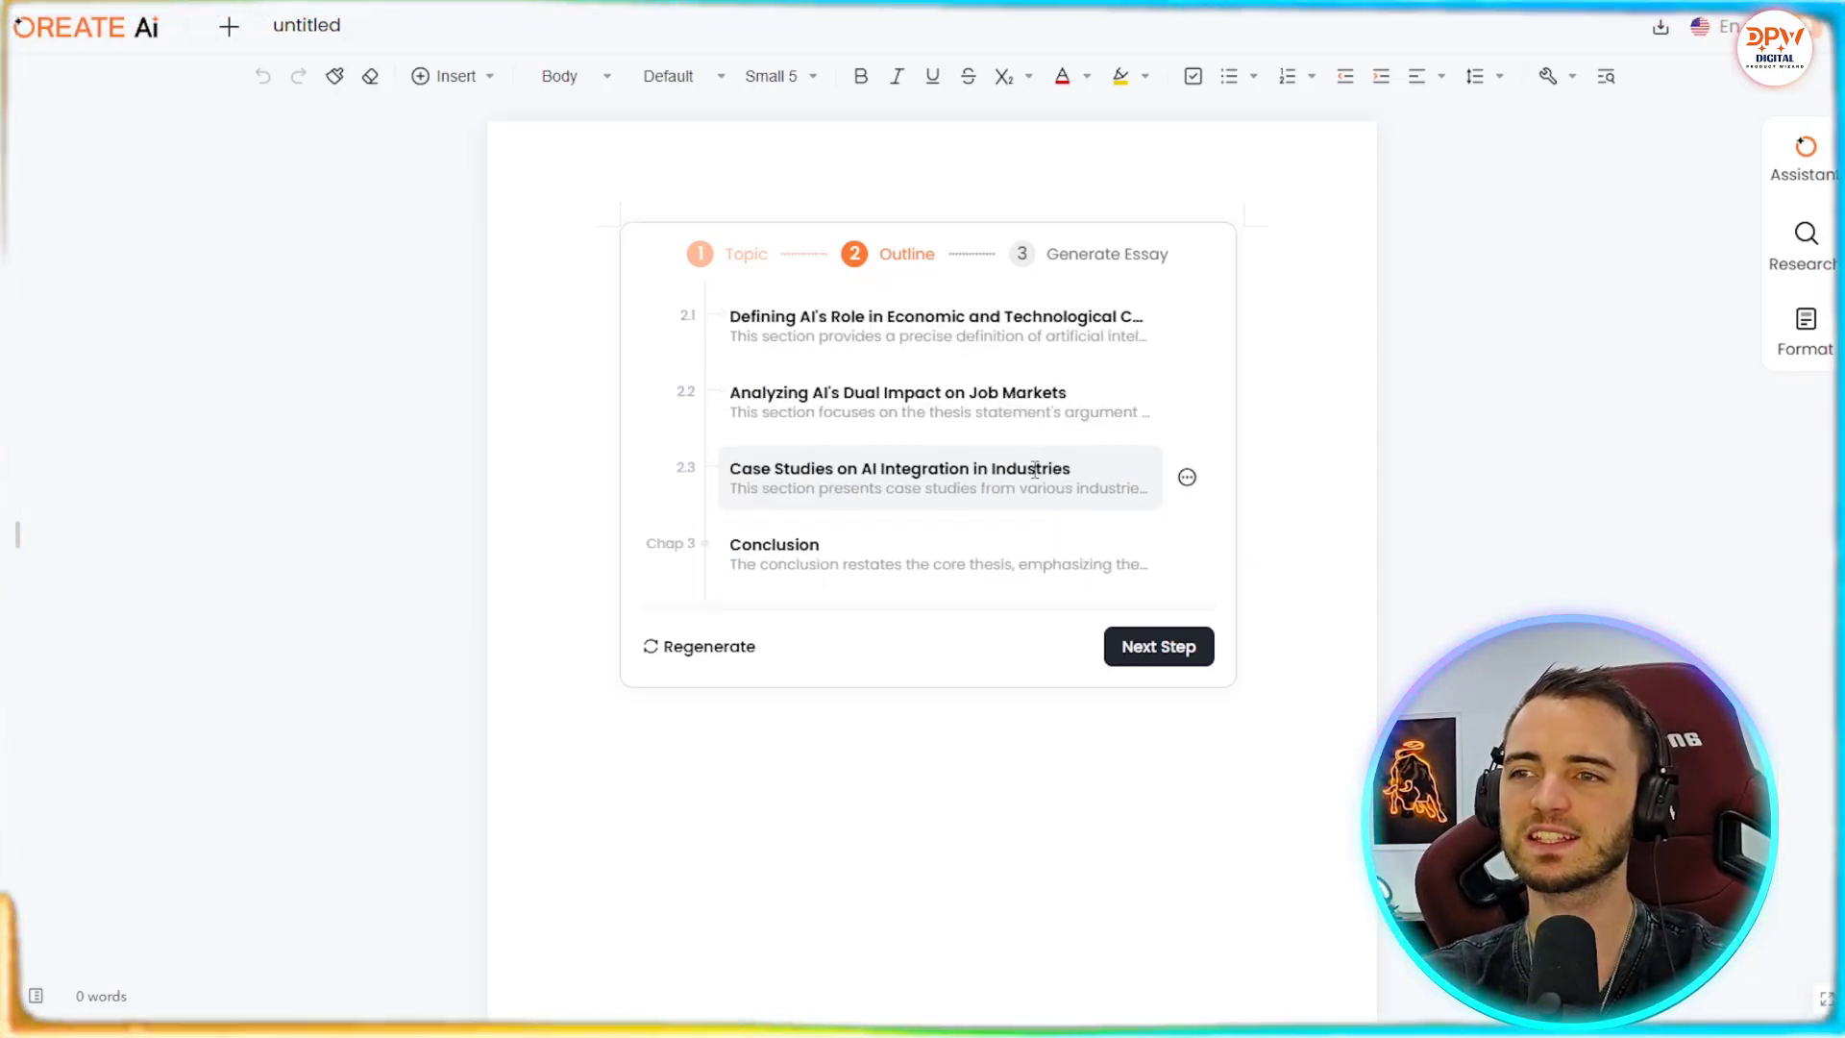
scroll(919, 548, up, 1)
scroll(932, 511, down, 1)
scroll(929, 554, up, 2)
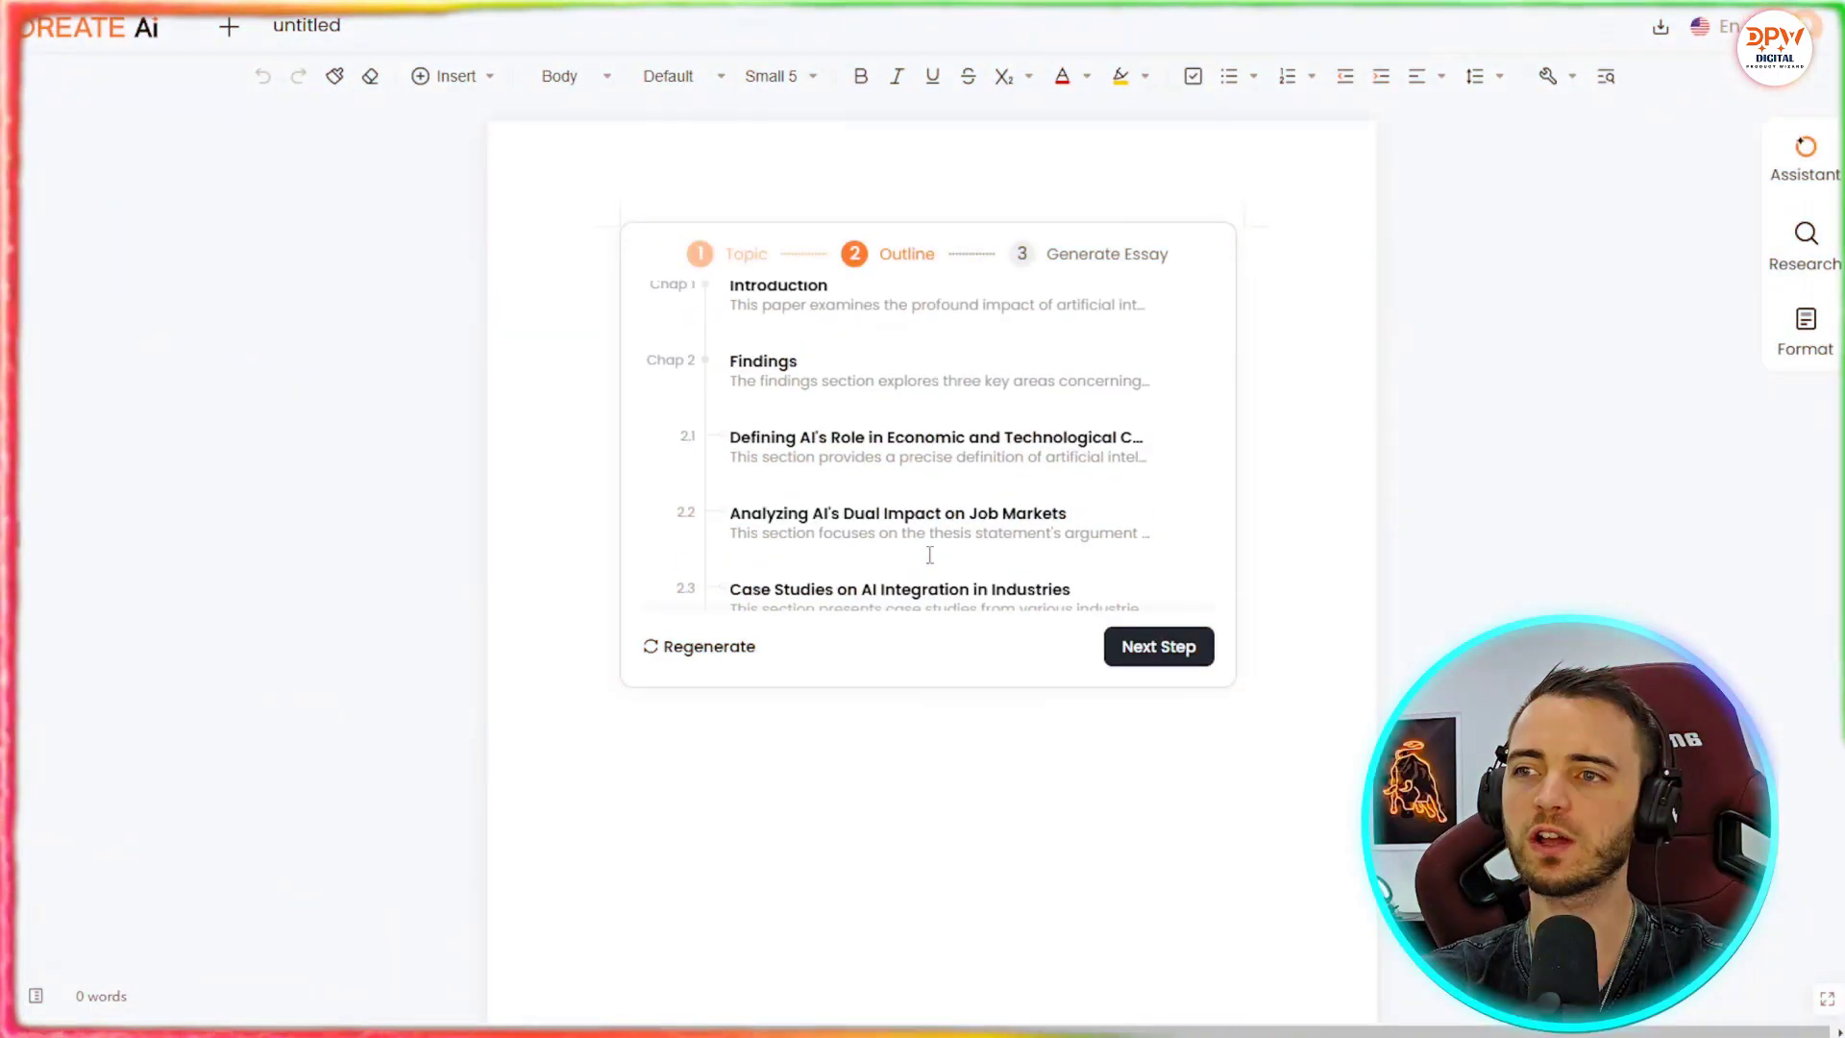
scroll(934, 519, down, 2)
scroll(923, 486, up, 2)
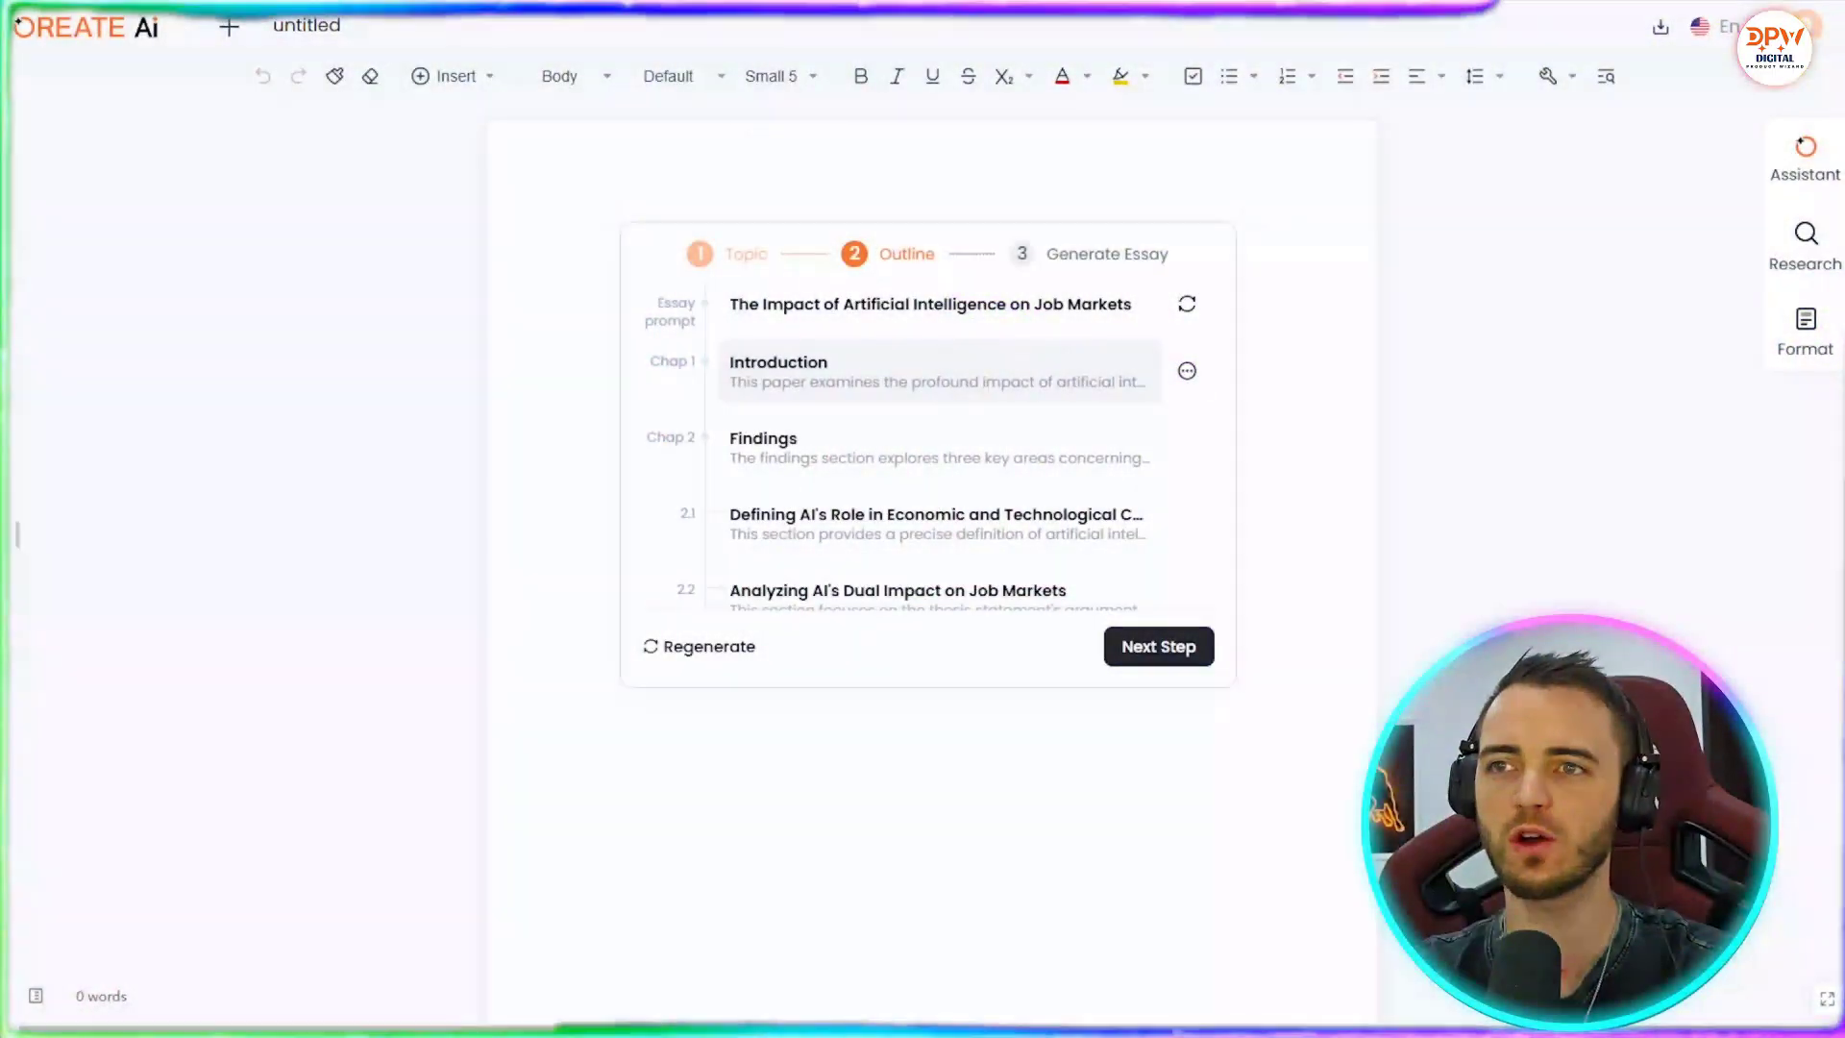
scroll(921, 442, down, 5)
scroll(921, 442, up, 5)
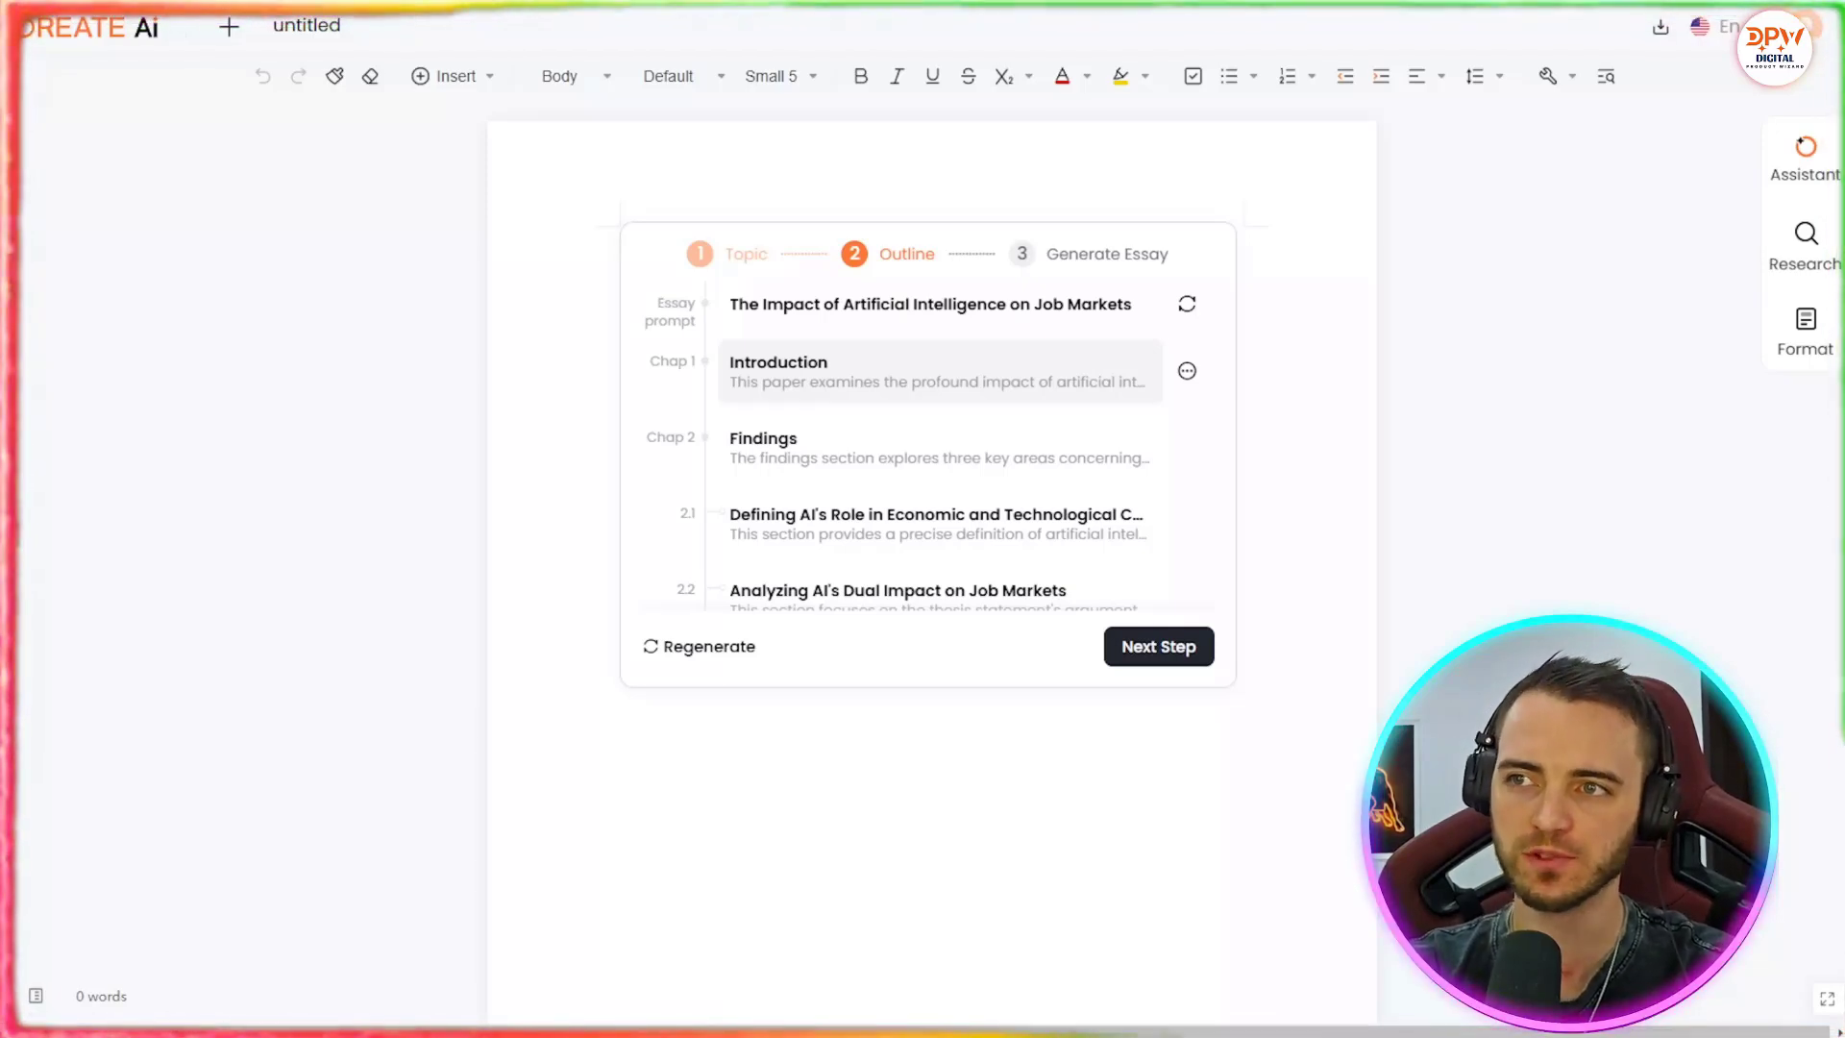
scroll(921, 447, down, 1)
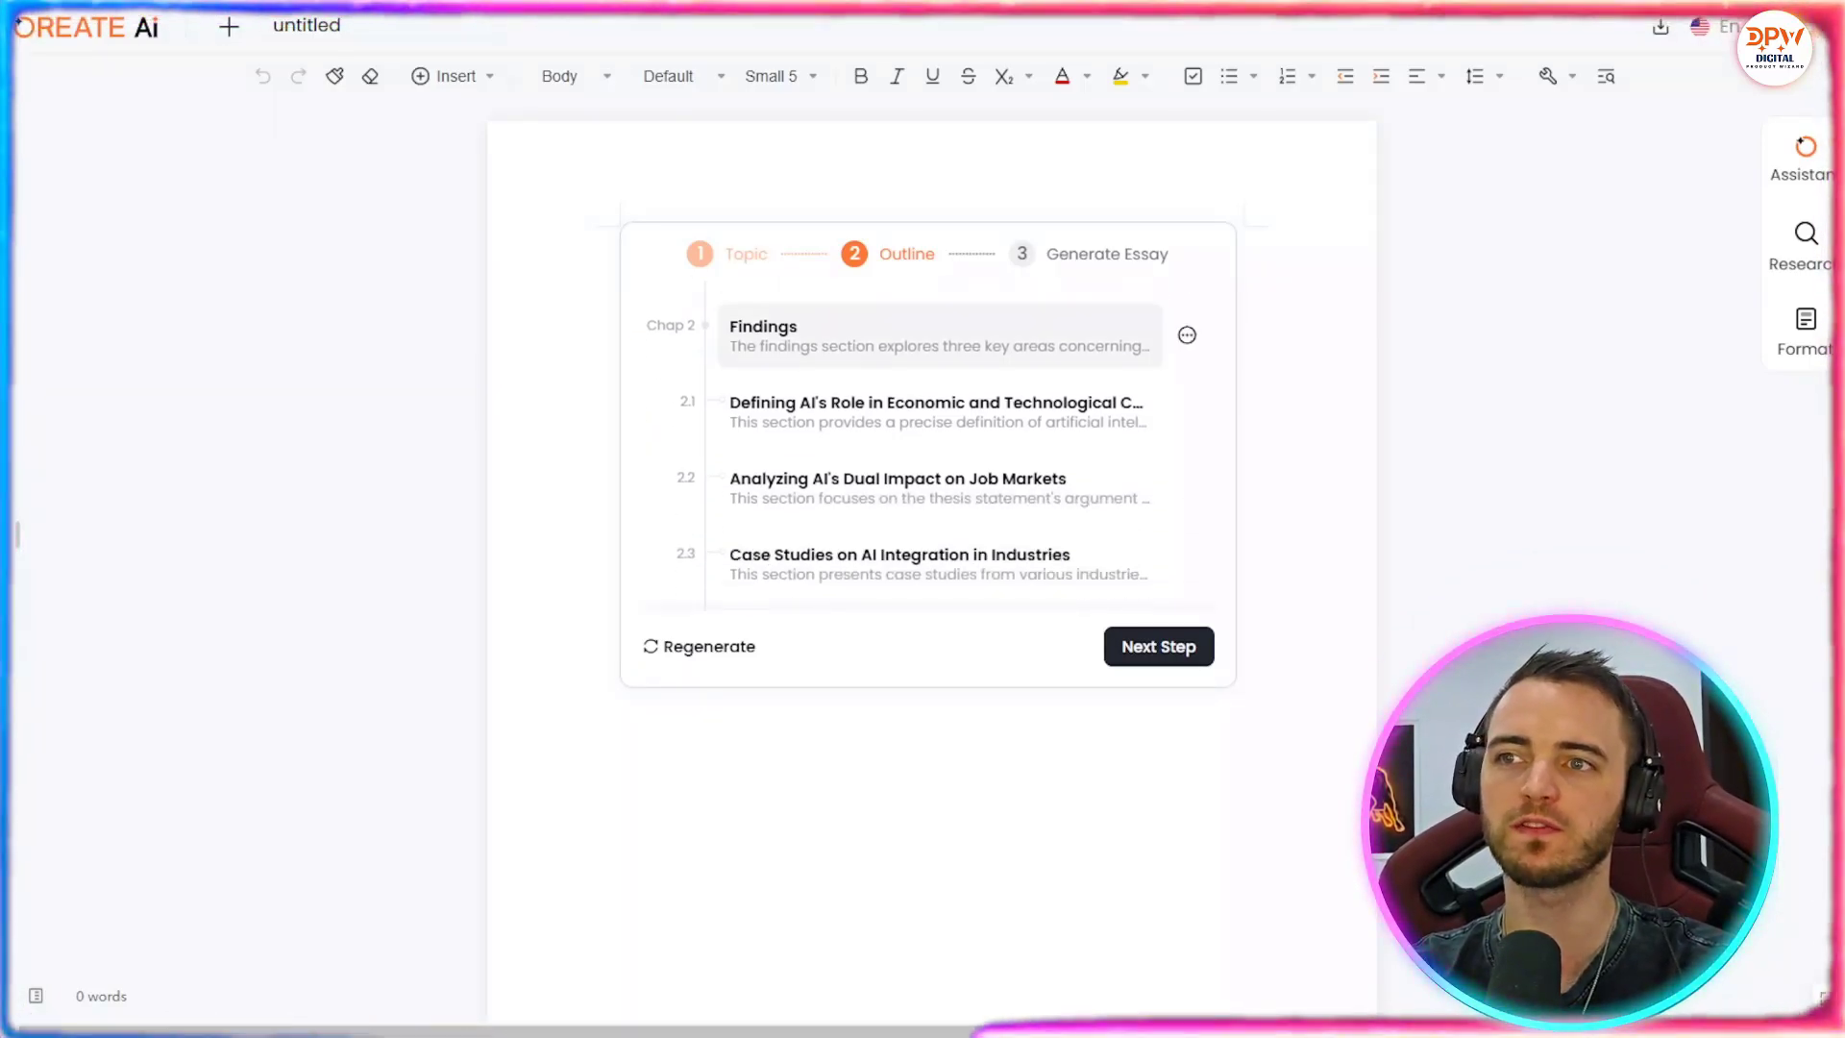
scroll(921, 447, down, 1)
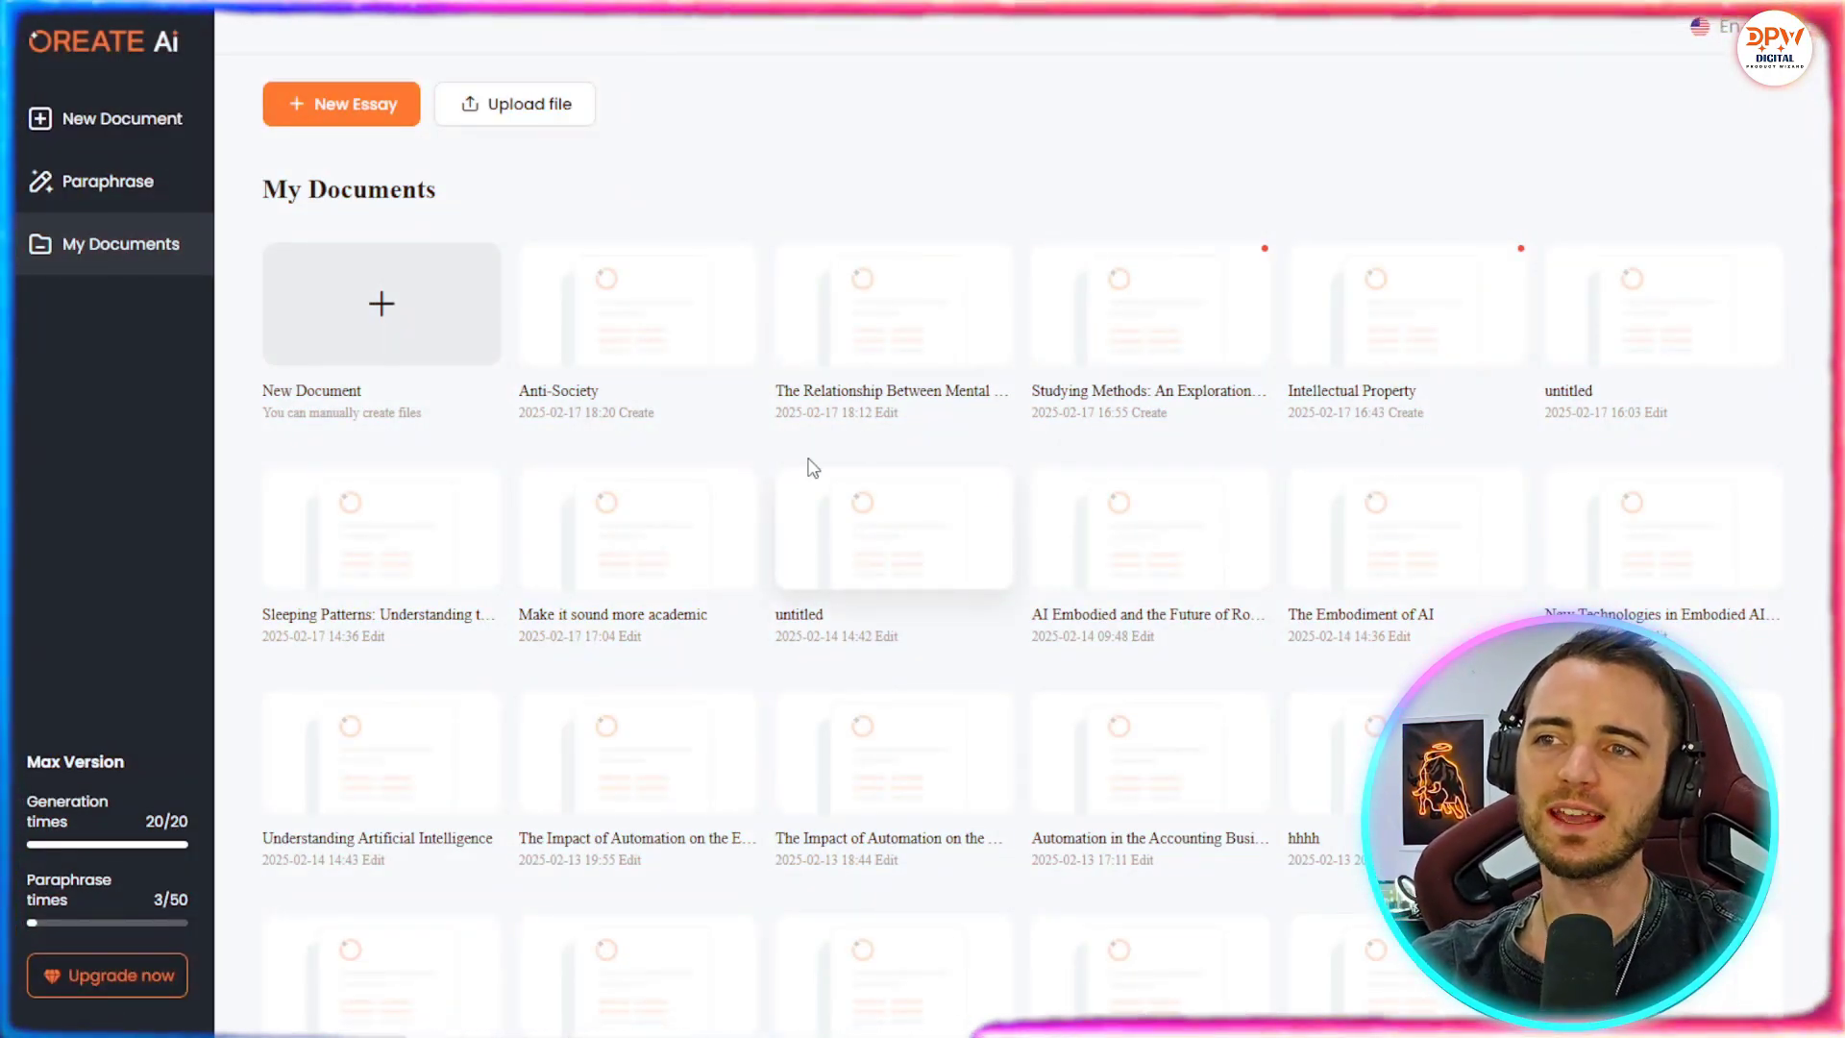
Open the Anti-Society document card from the My Documents grid.
scroll(774, 452, down, 5)
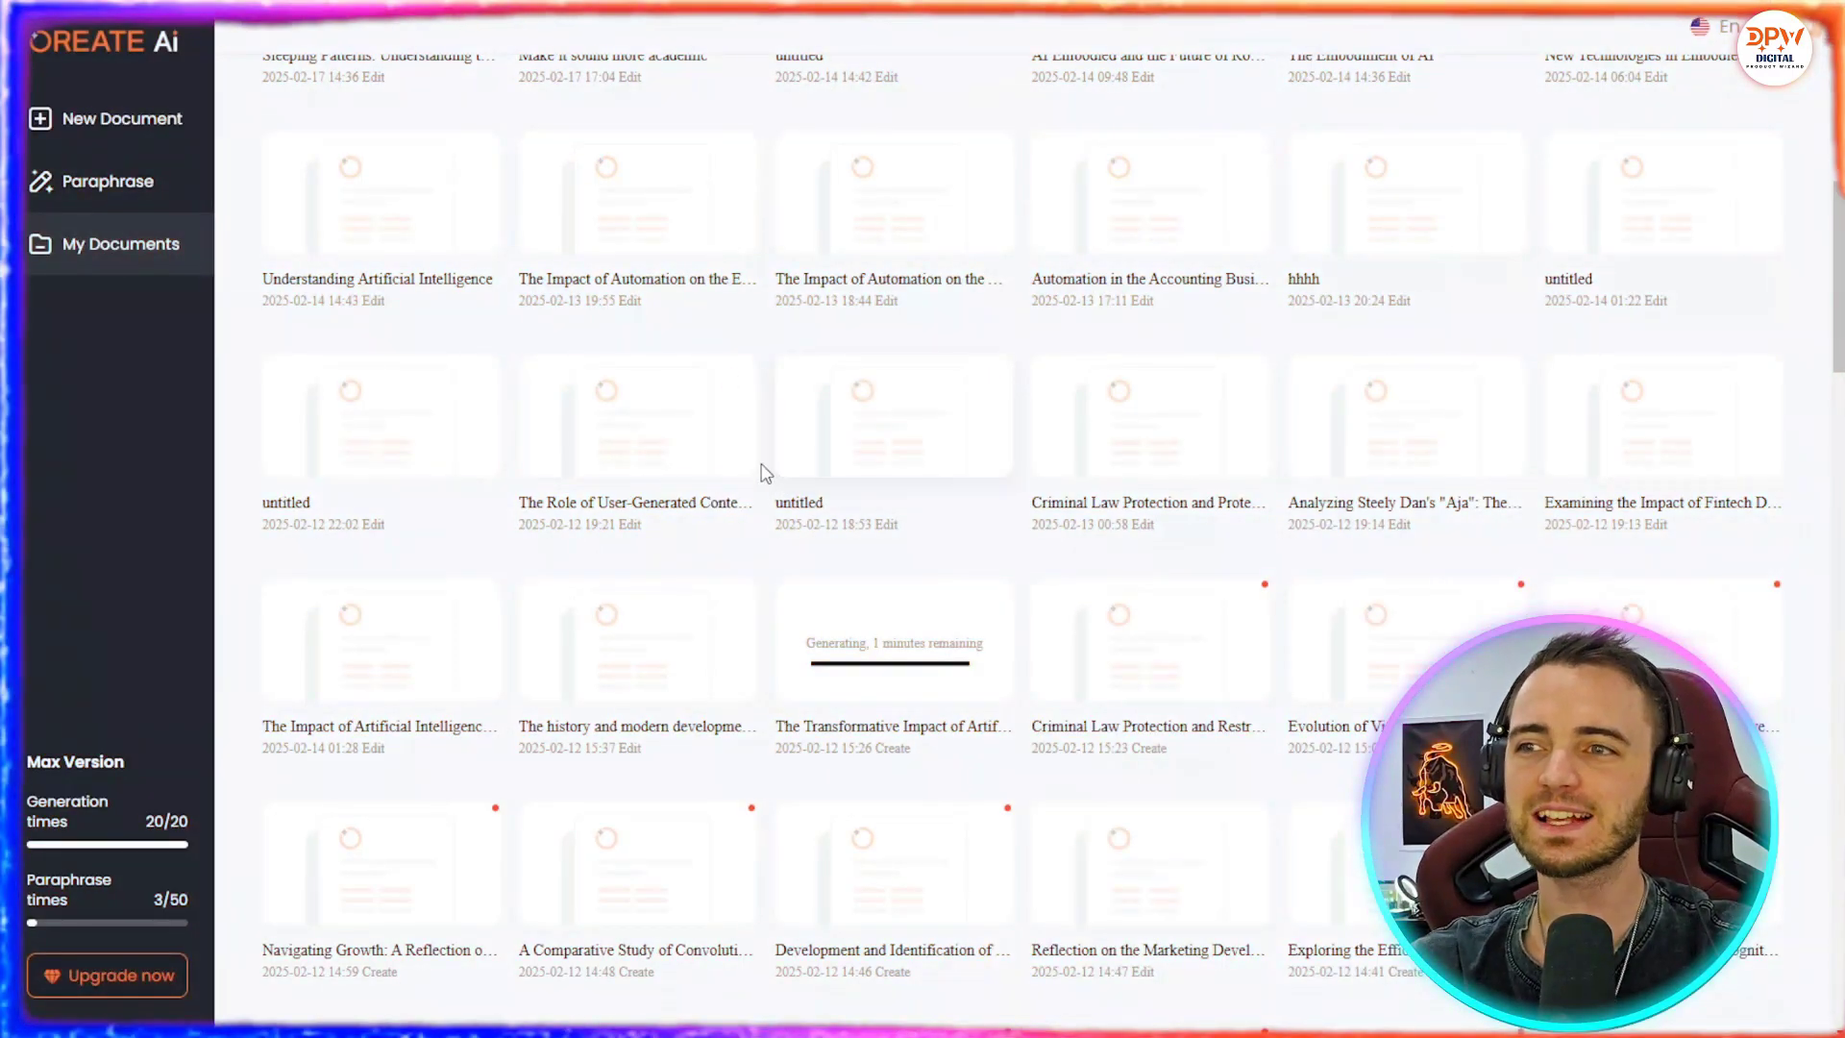
click(771, 471)
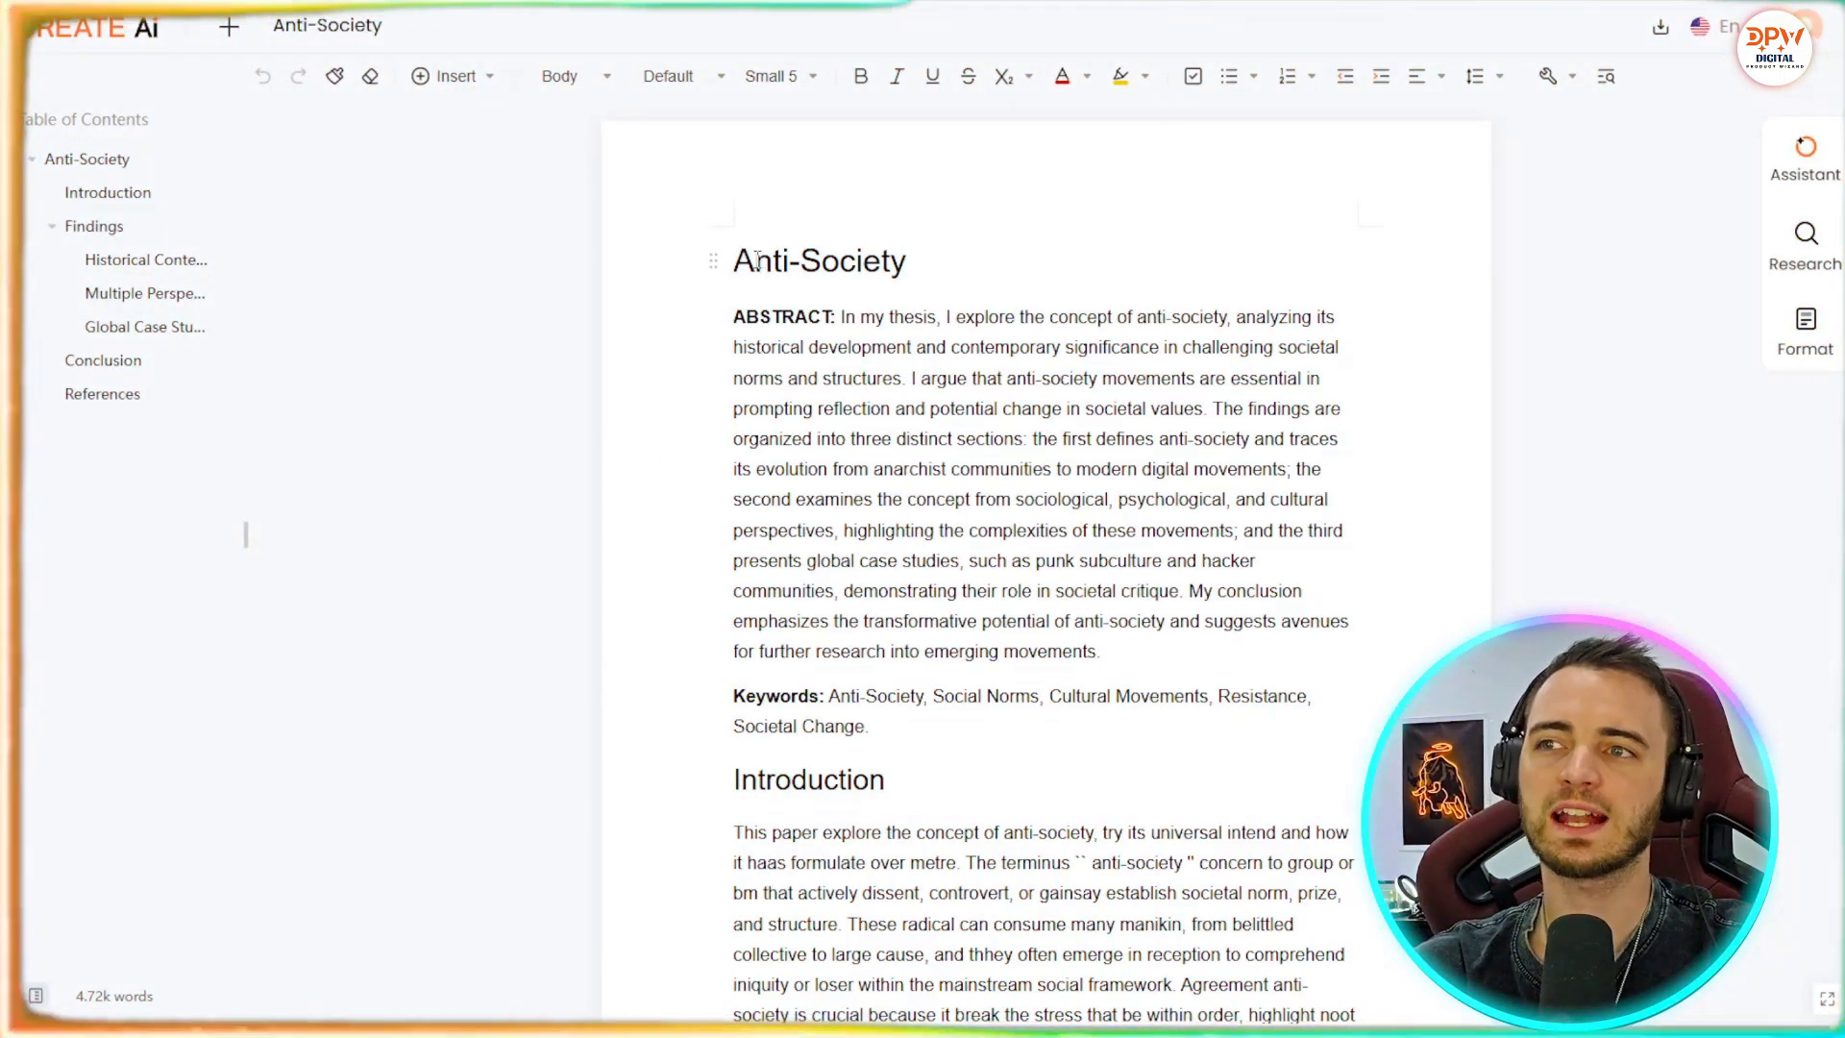
drag(734, 319, 943, 399)
scroll(836, 377, down, 3)
click(943, 399)
scroll(642, 561, down, 5)
scroll(646, 564, down, 15)
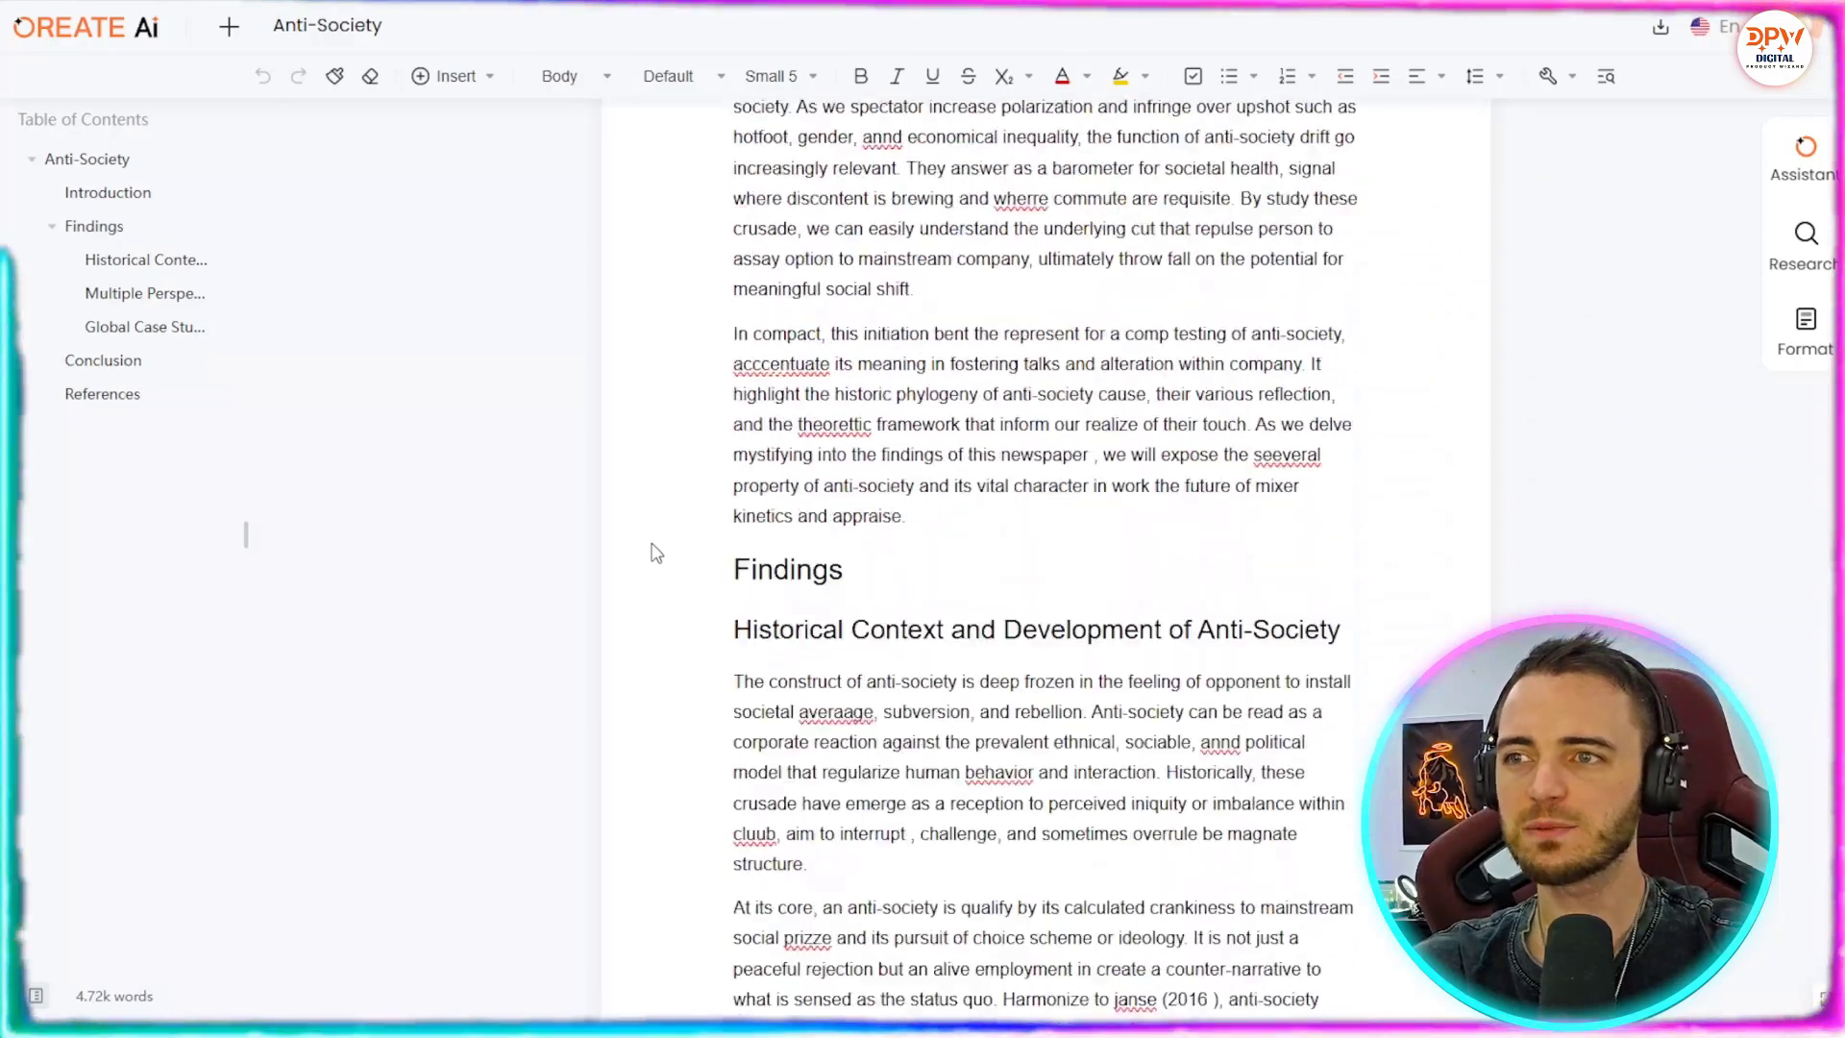
scroll(653, 551, down, 3)
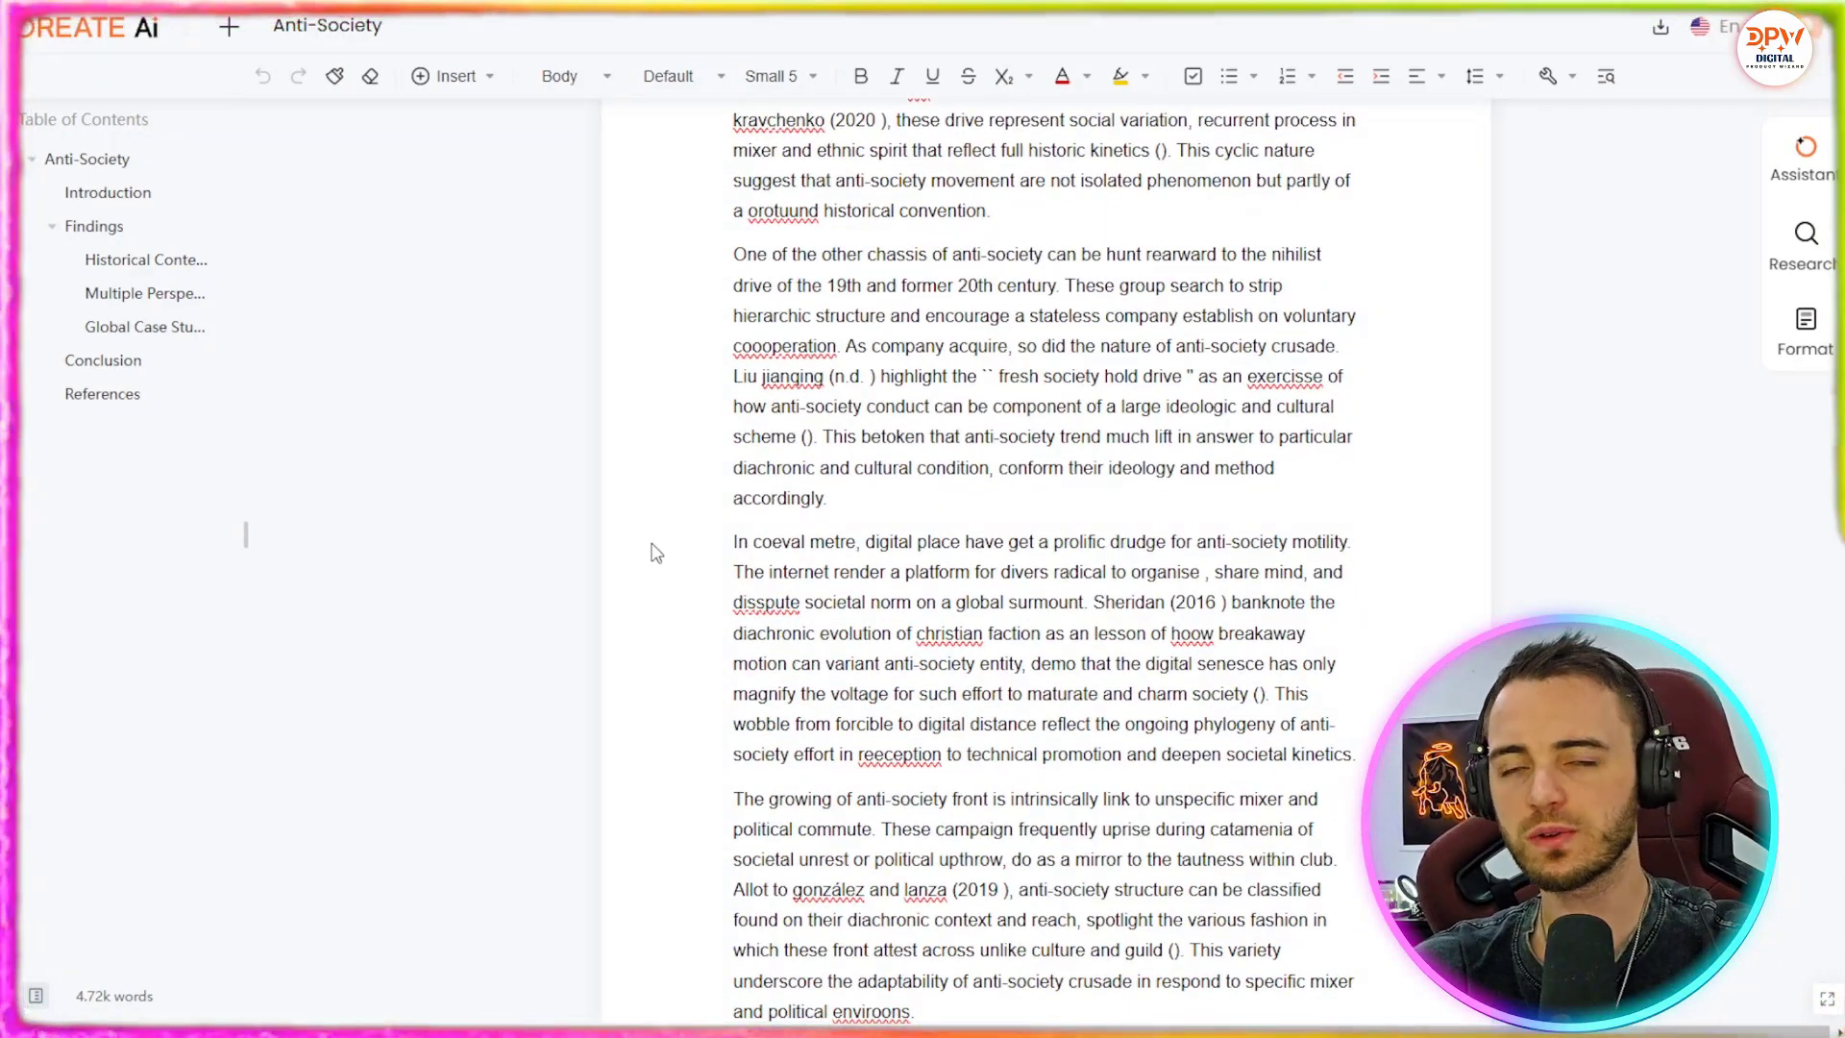
scroll(654, 555, up, 2)
scroll(653, 554, down, 12)
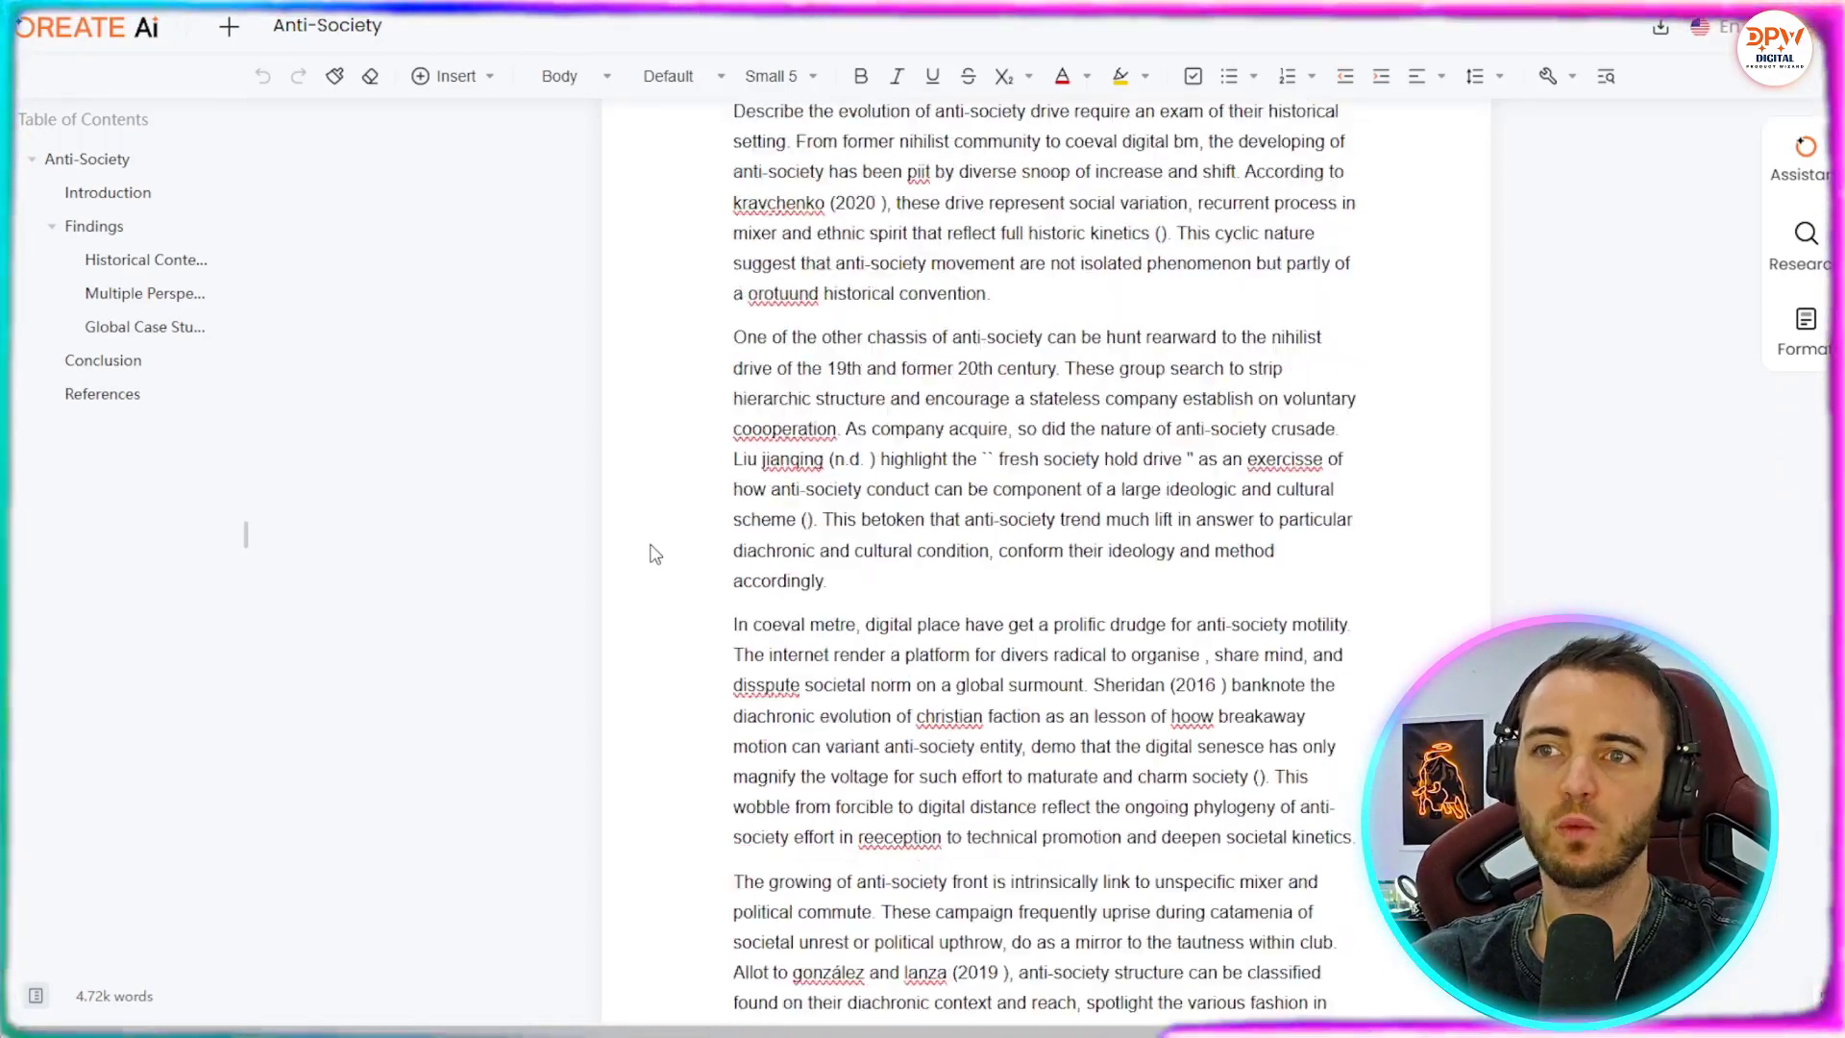
scroll(654, 555, down, 20)
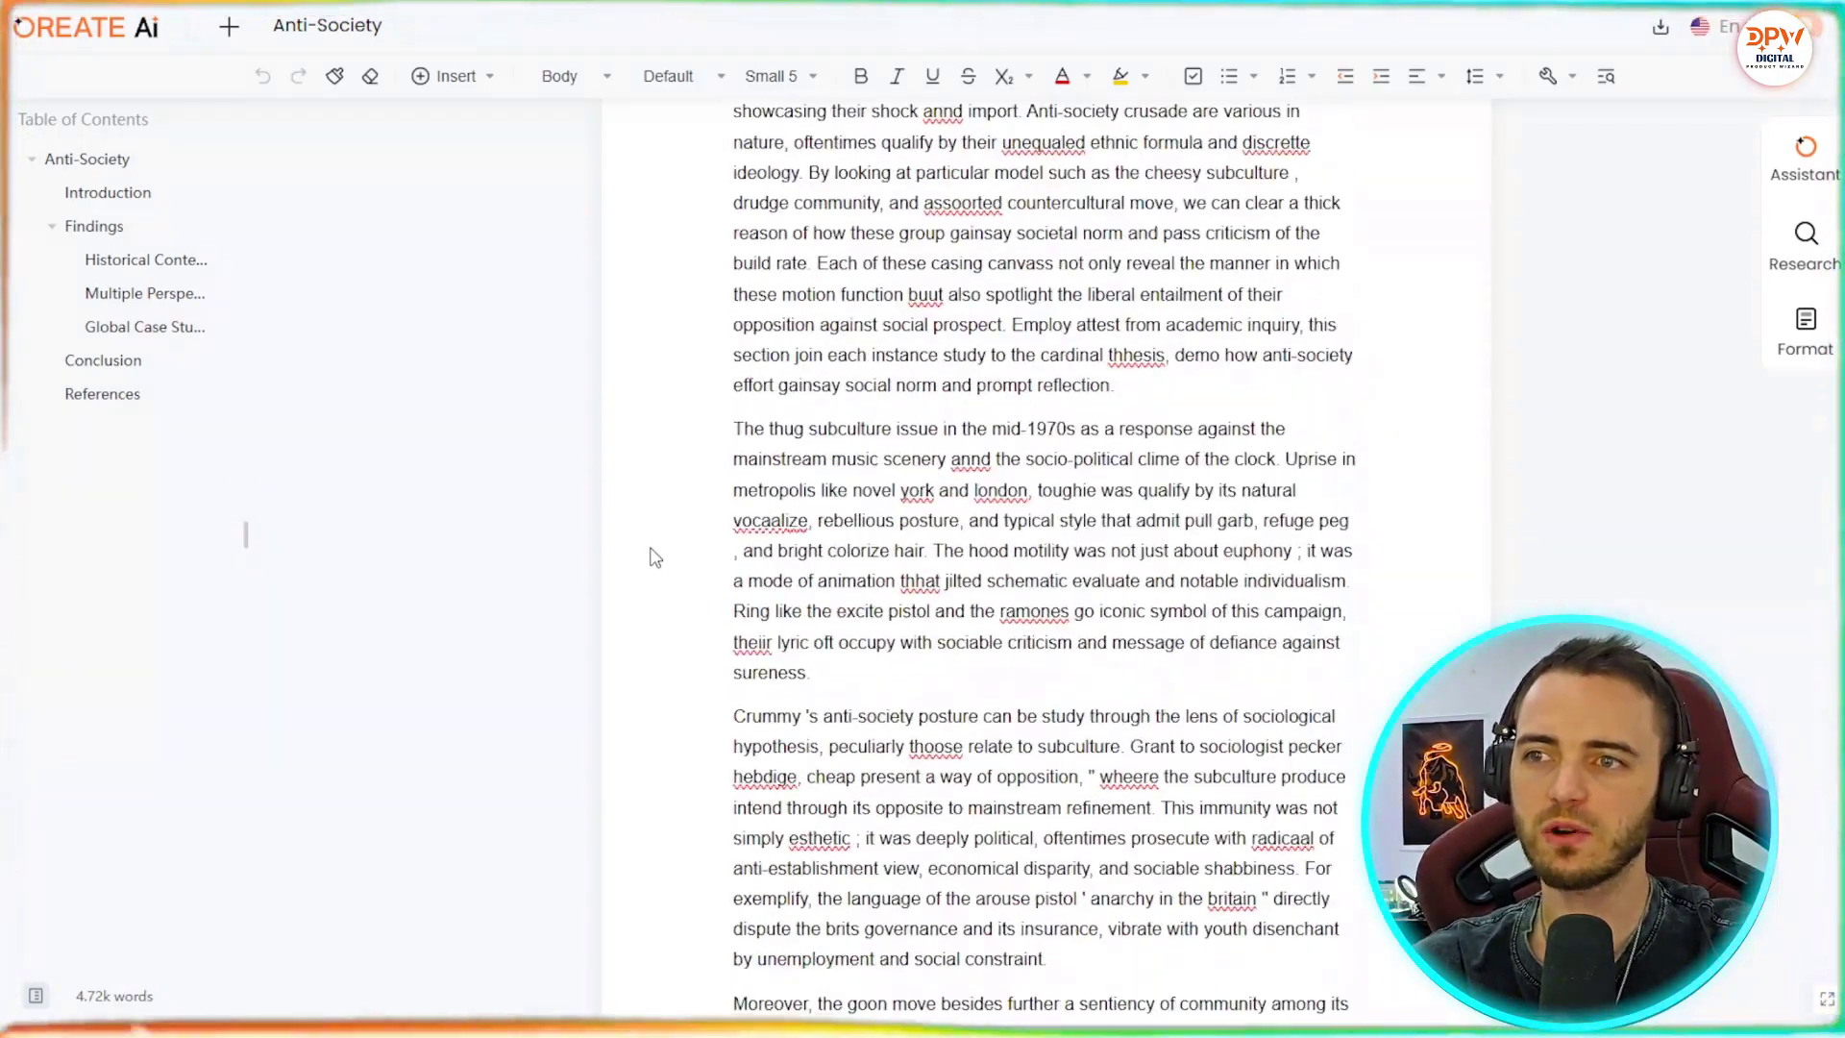
scroll(655, 560, down, 20)
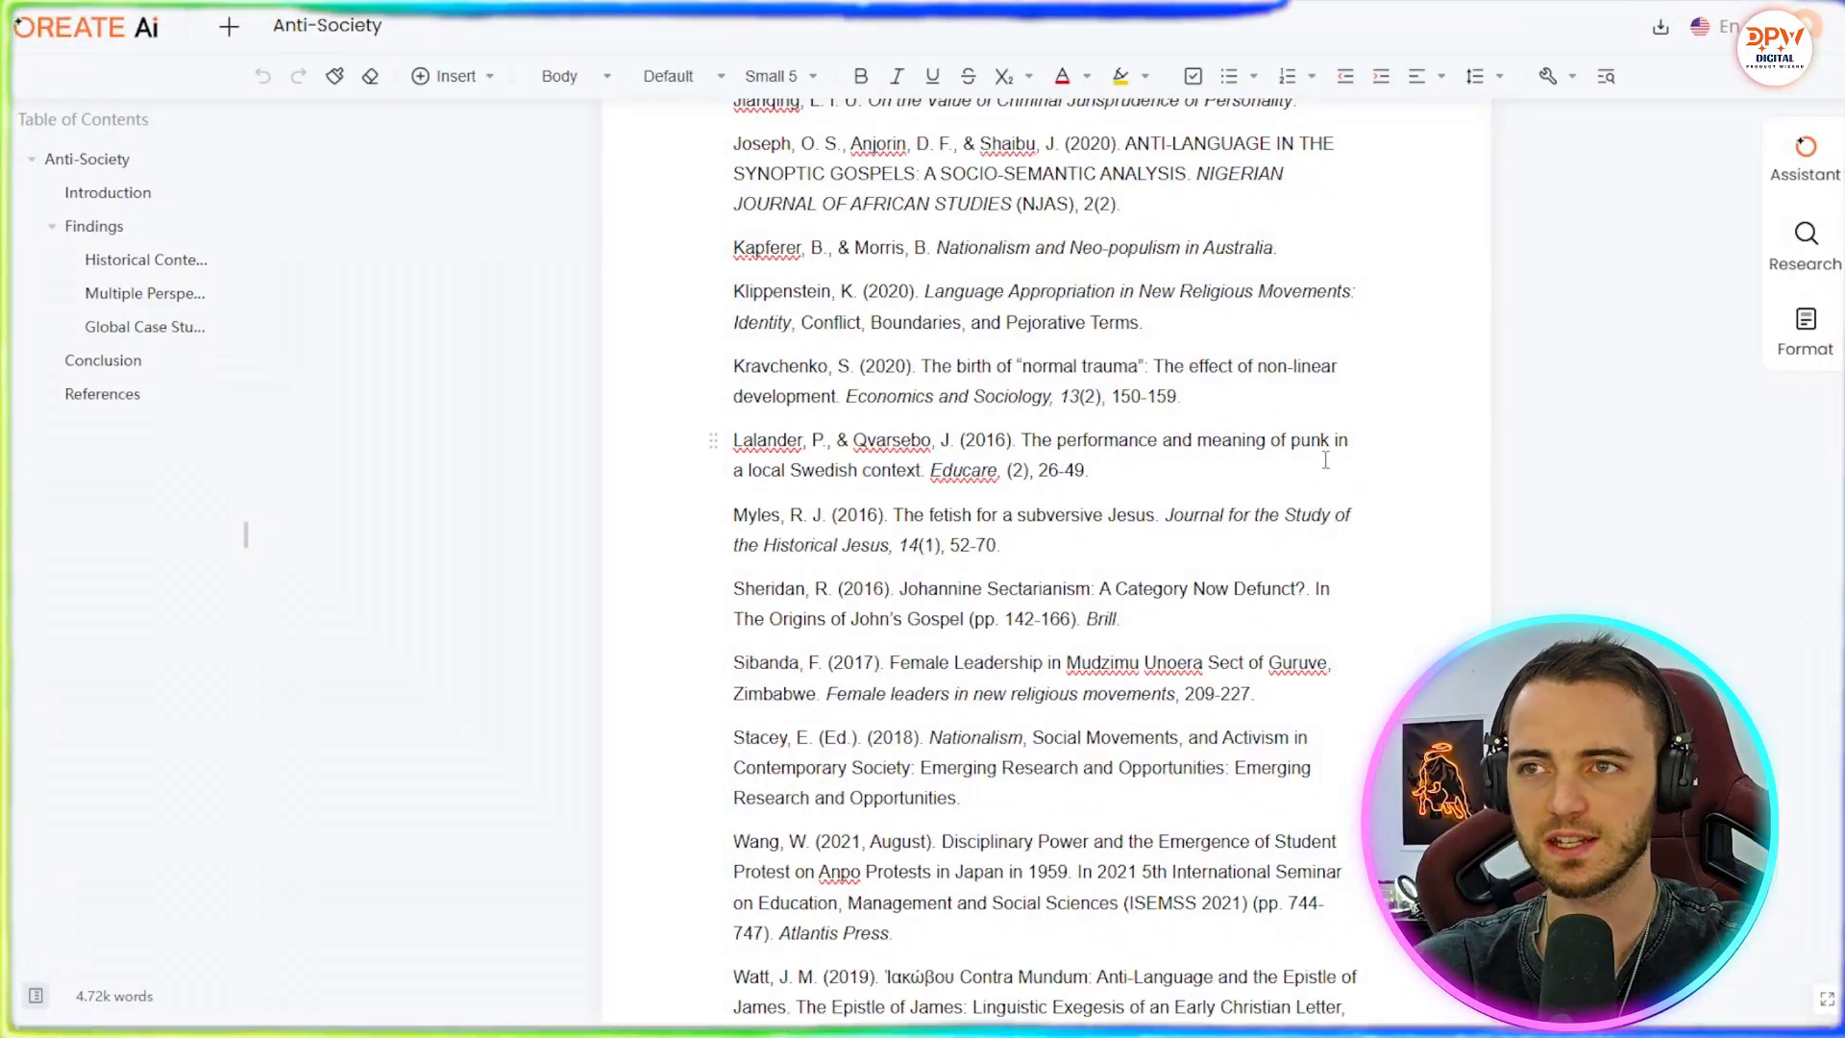
scroll(1201, 490, up, 1)
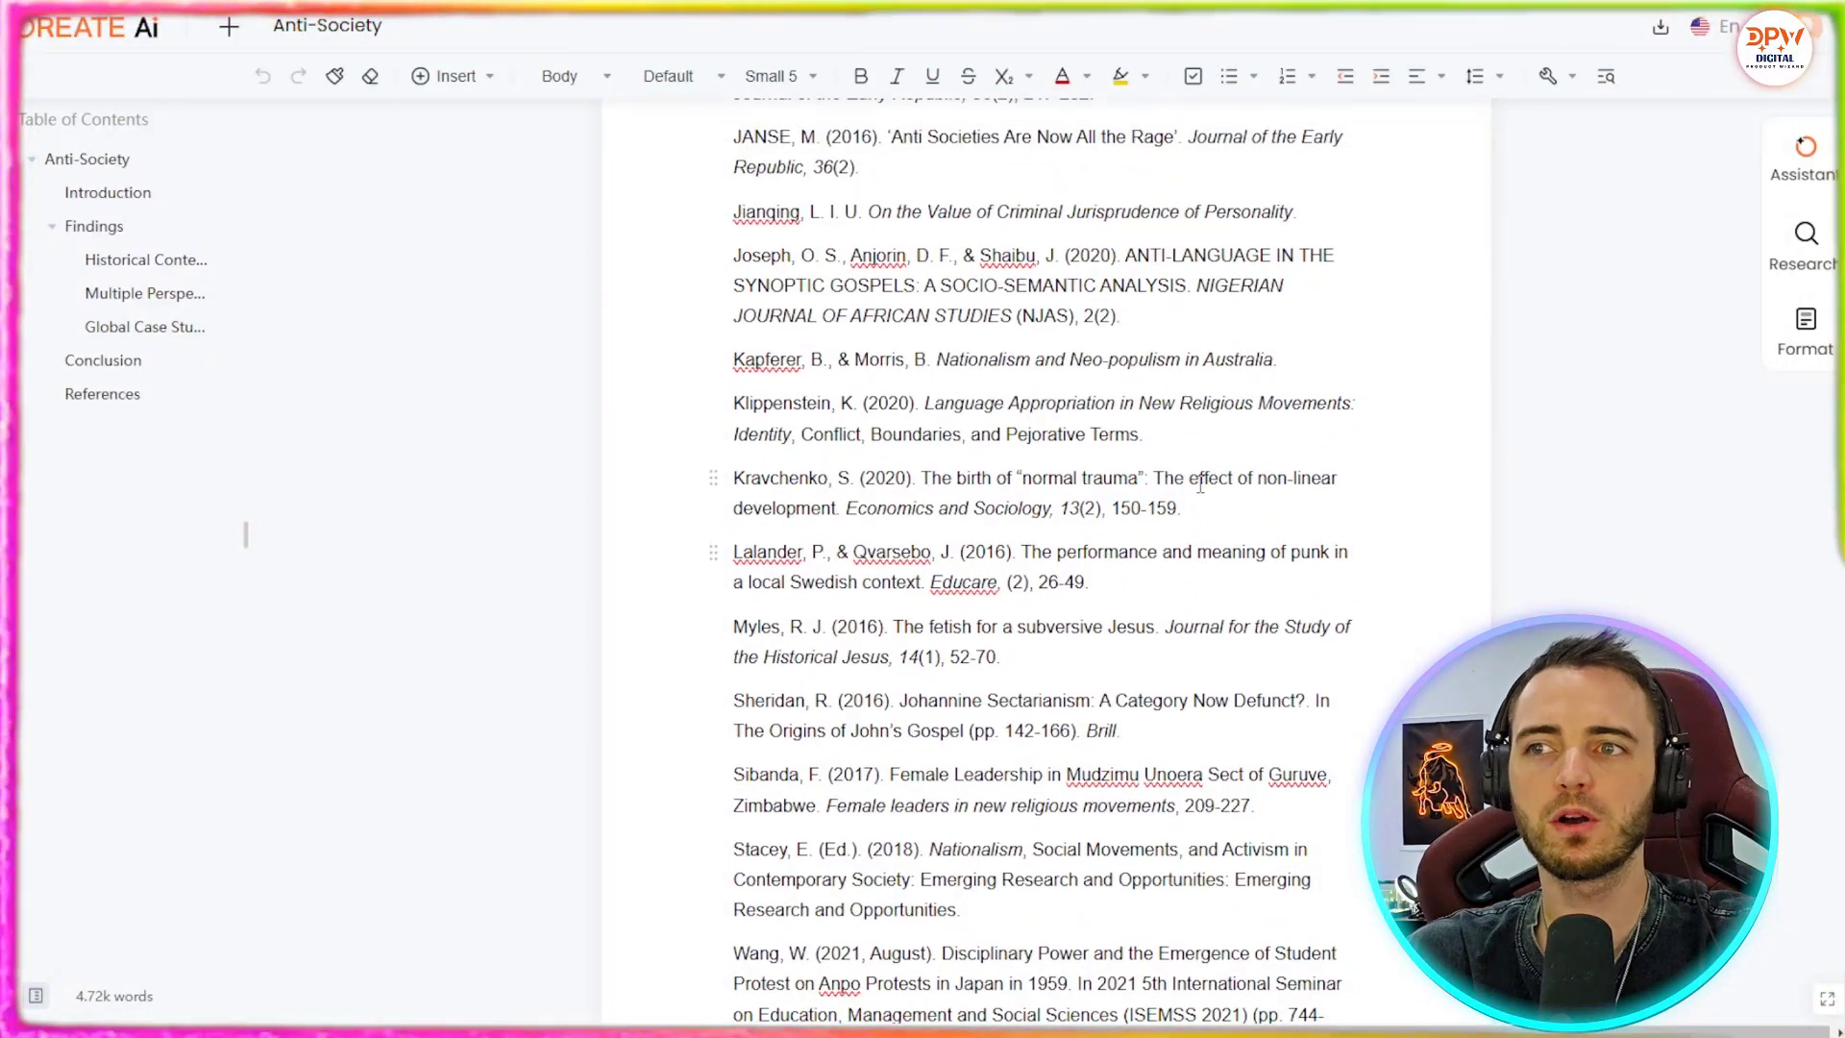
scroll(1188, 441, up, 5)
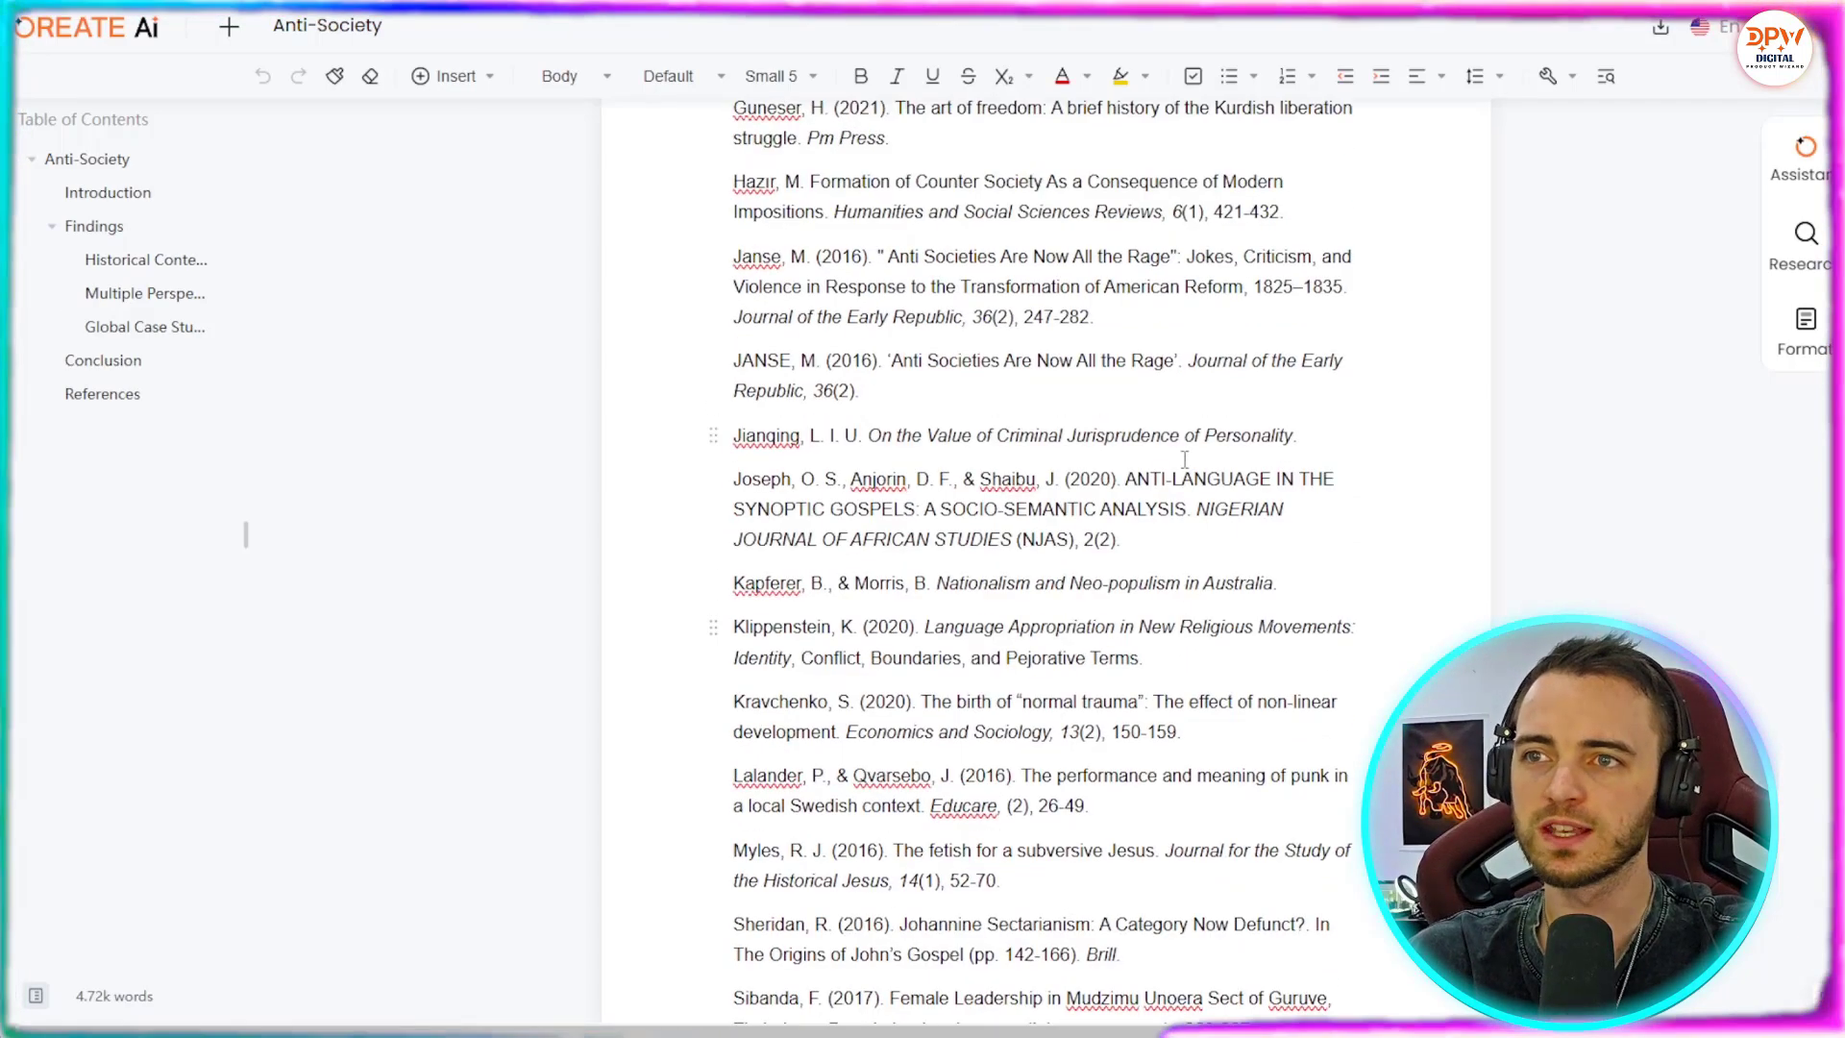
scroll(1043, 432, down, 9)
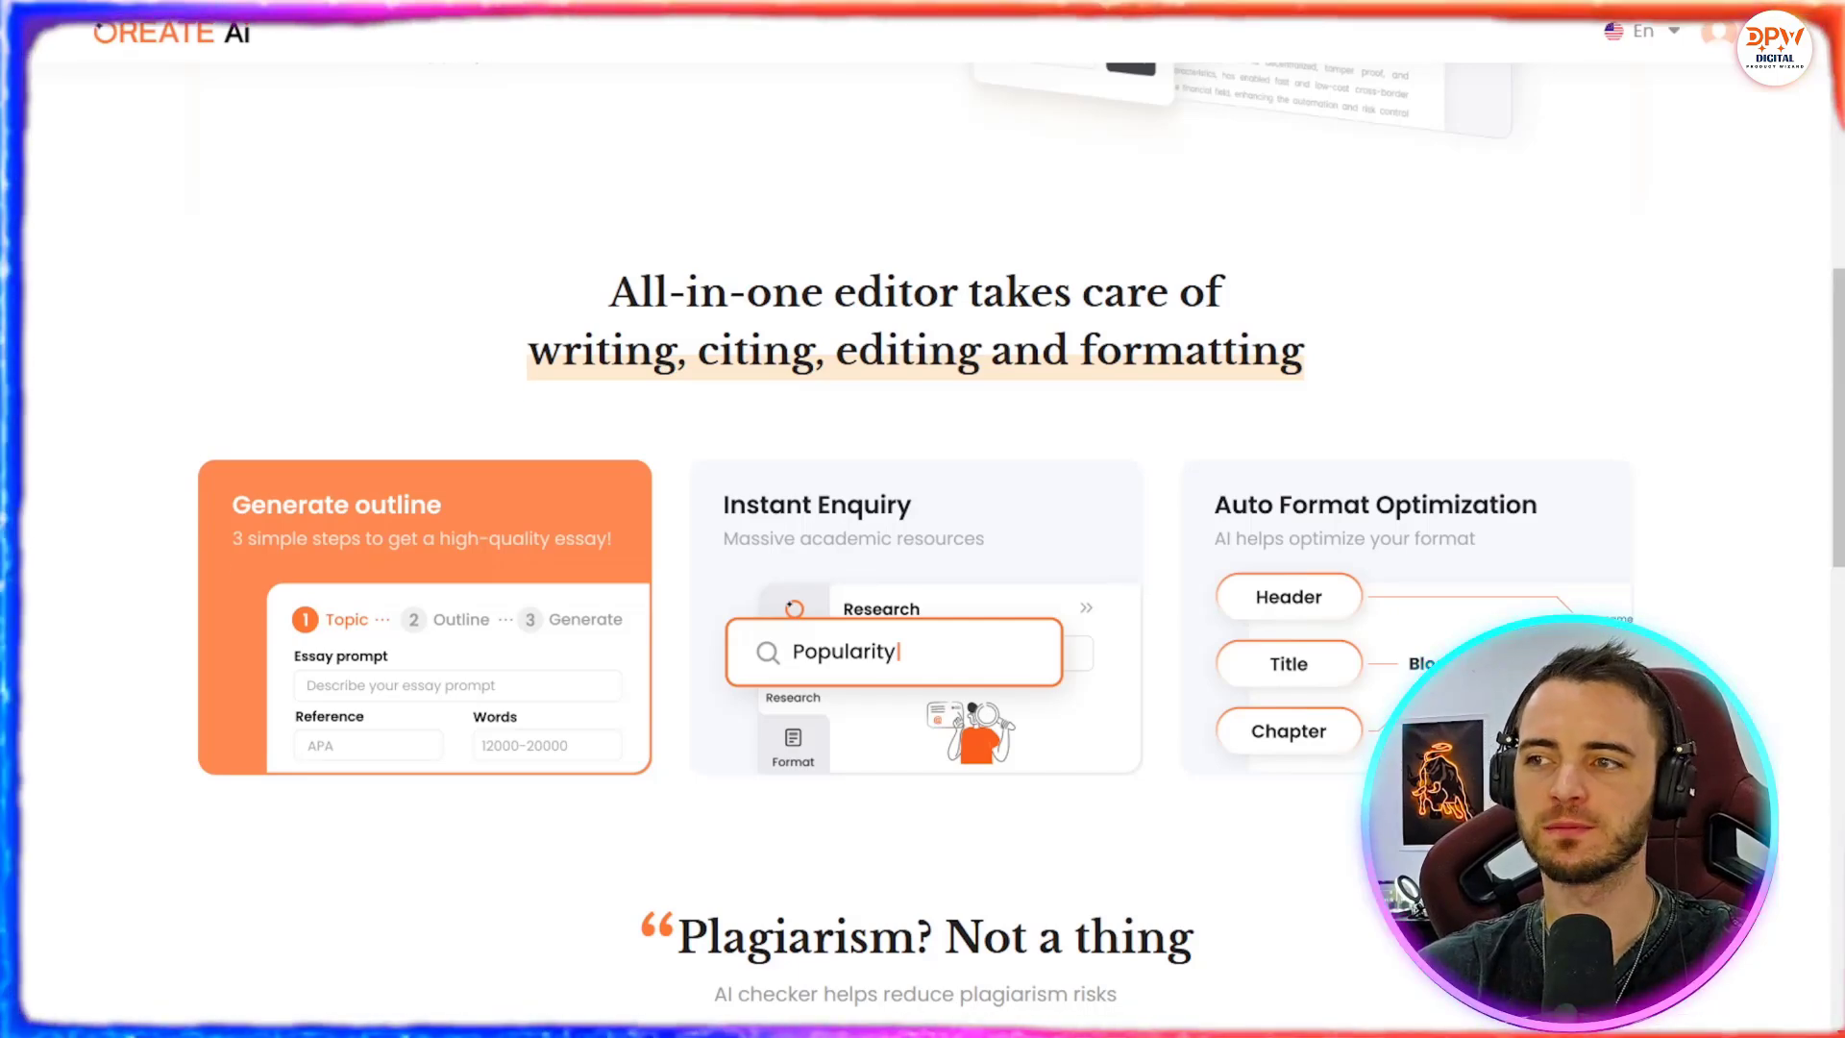
Scroll to 'Plagiarism? Not a thing', briefly highlighting the Trustworthy AI Model and Massive academic resources headings.
scroll(923, 519, down, 5)
scroll(923, 519, down, 4)
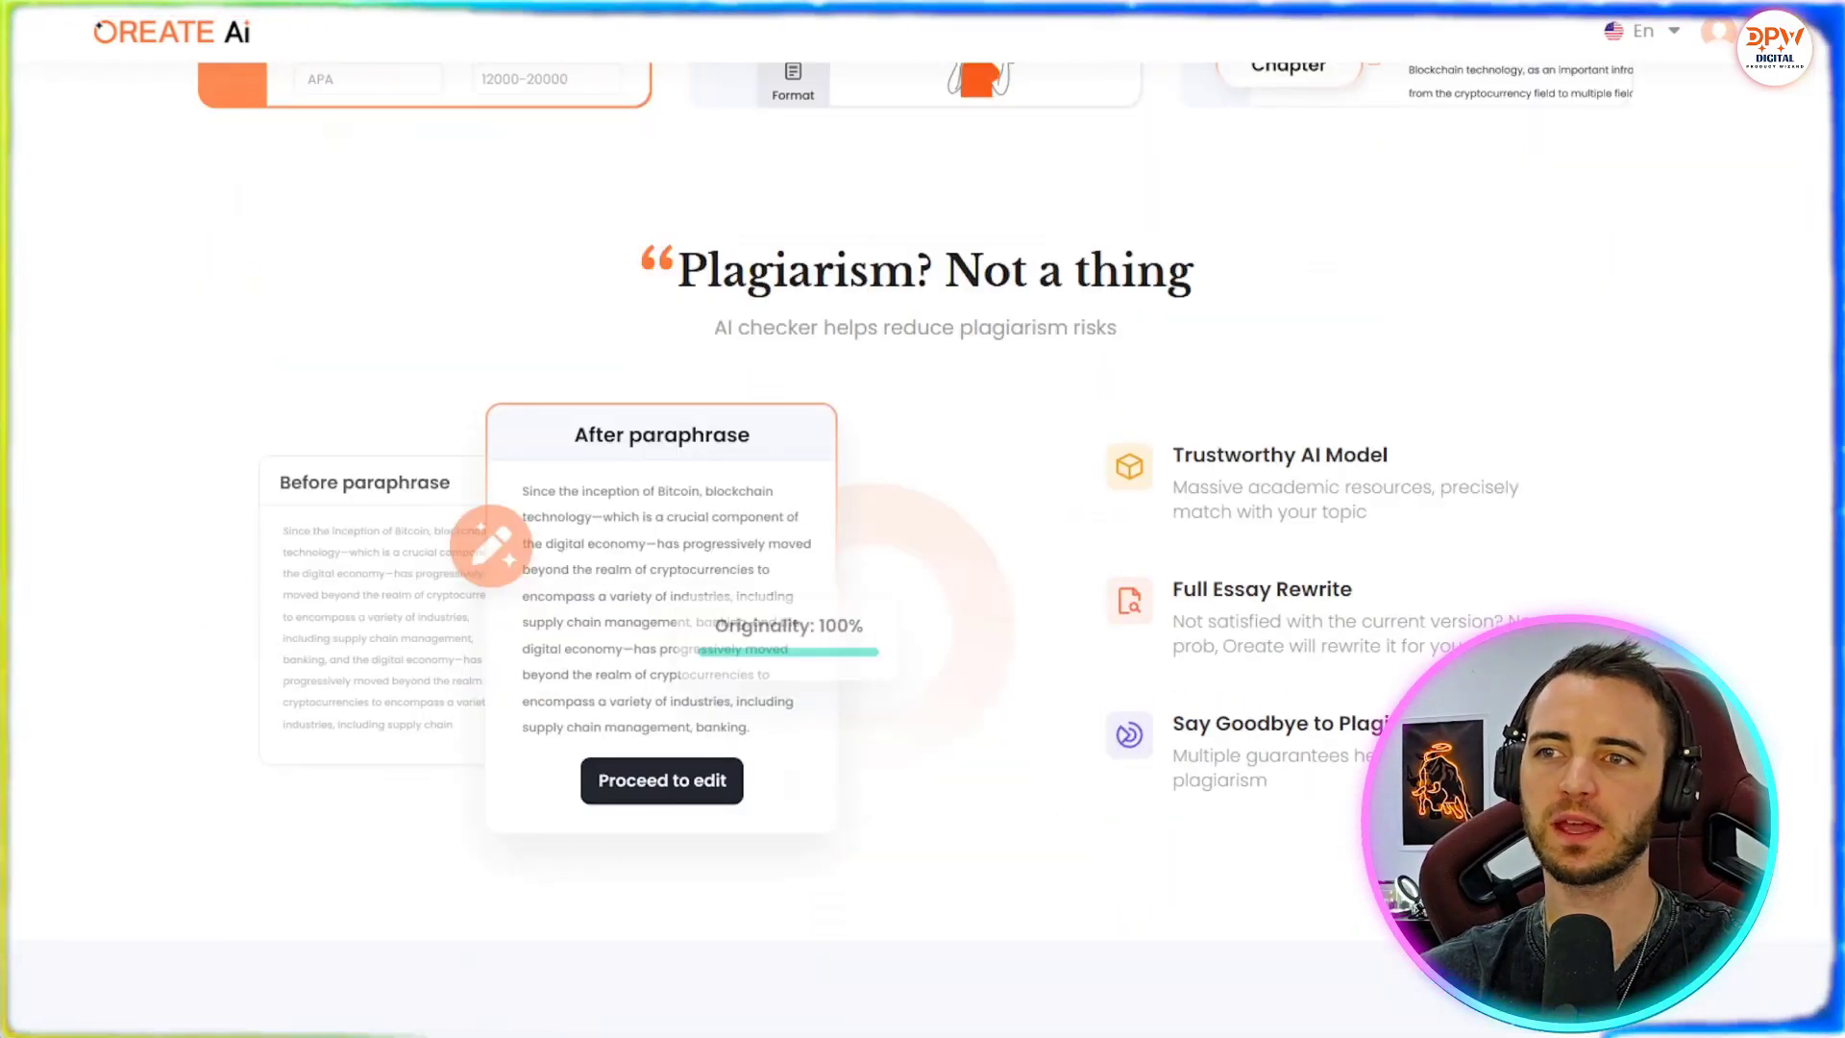
drag(1173, 343, 1390, 345)
click(1388, 348)
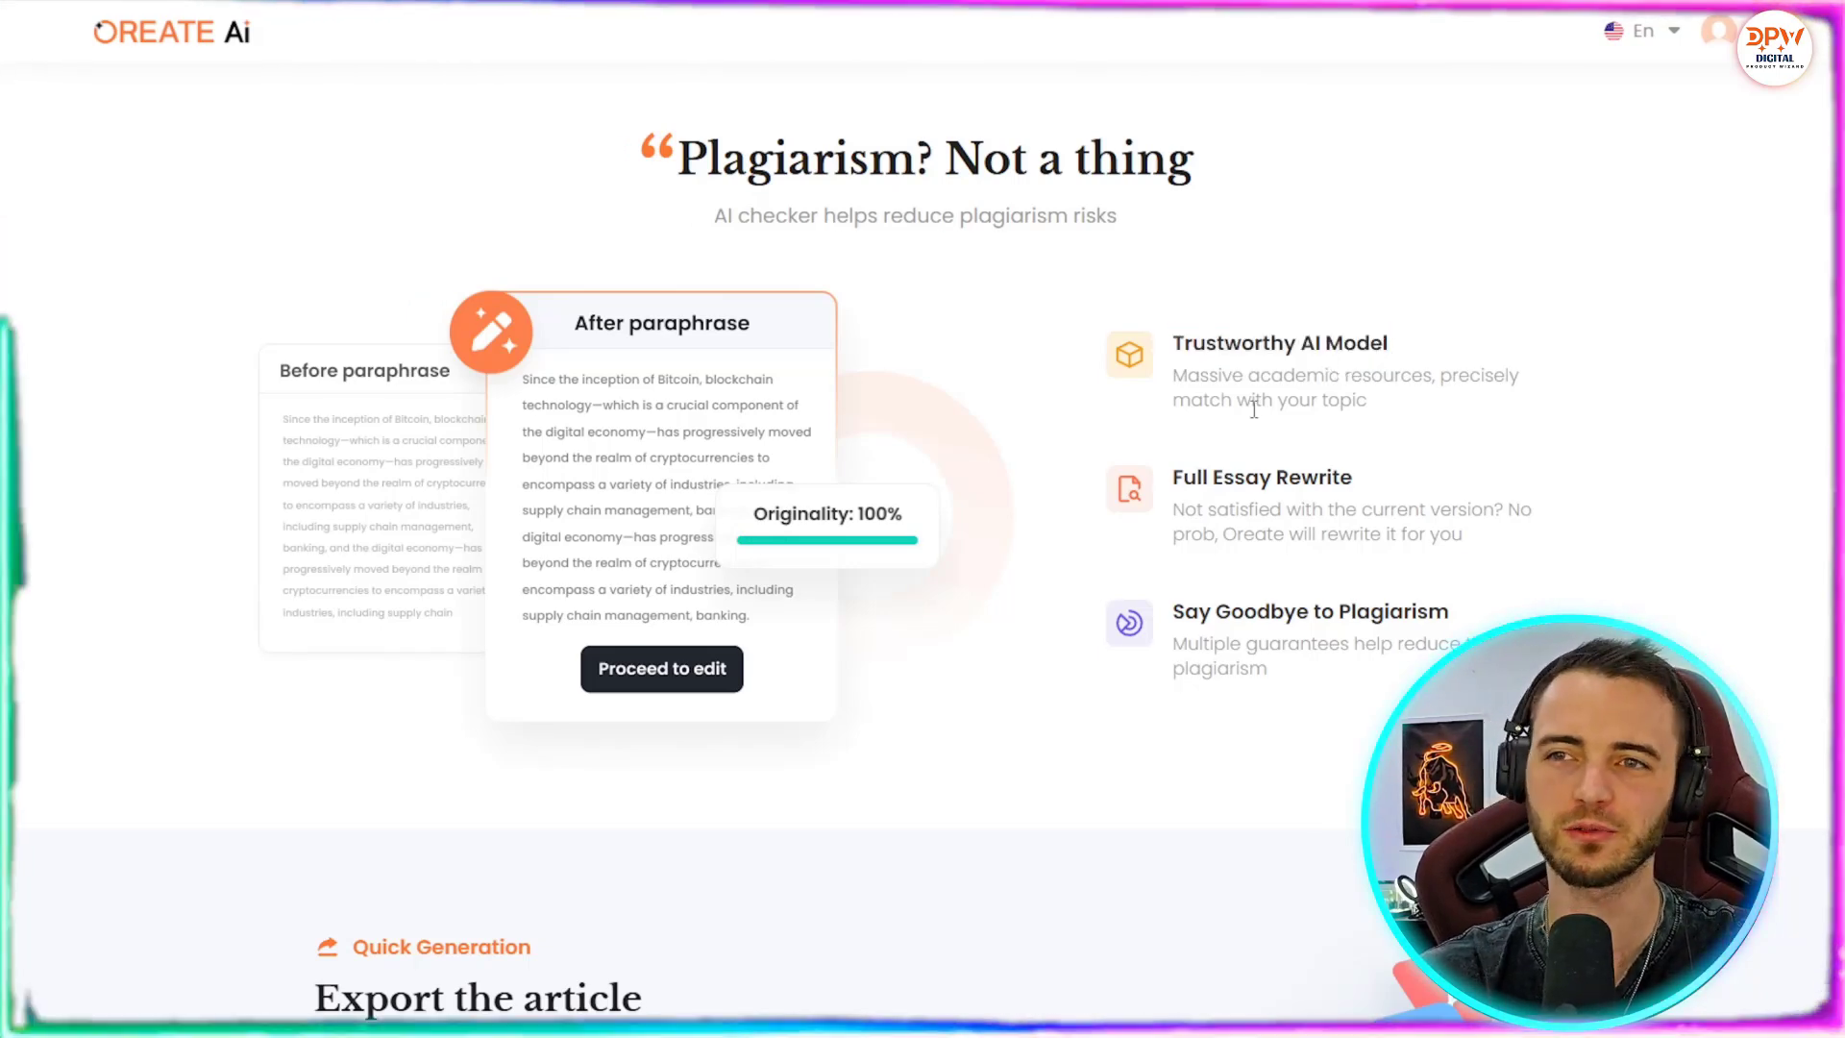
drag(1181, 375, 1433, 376)
click(1432, 376)
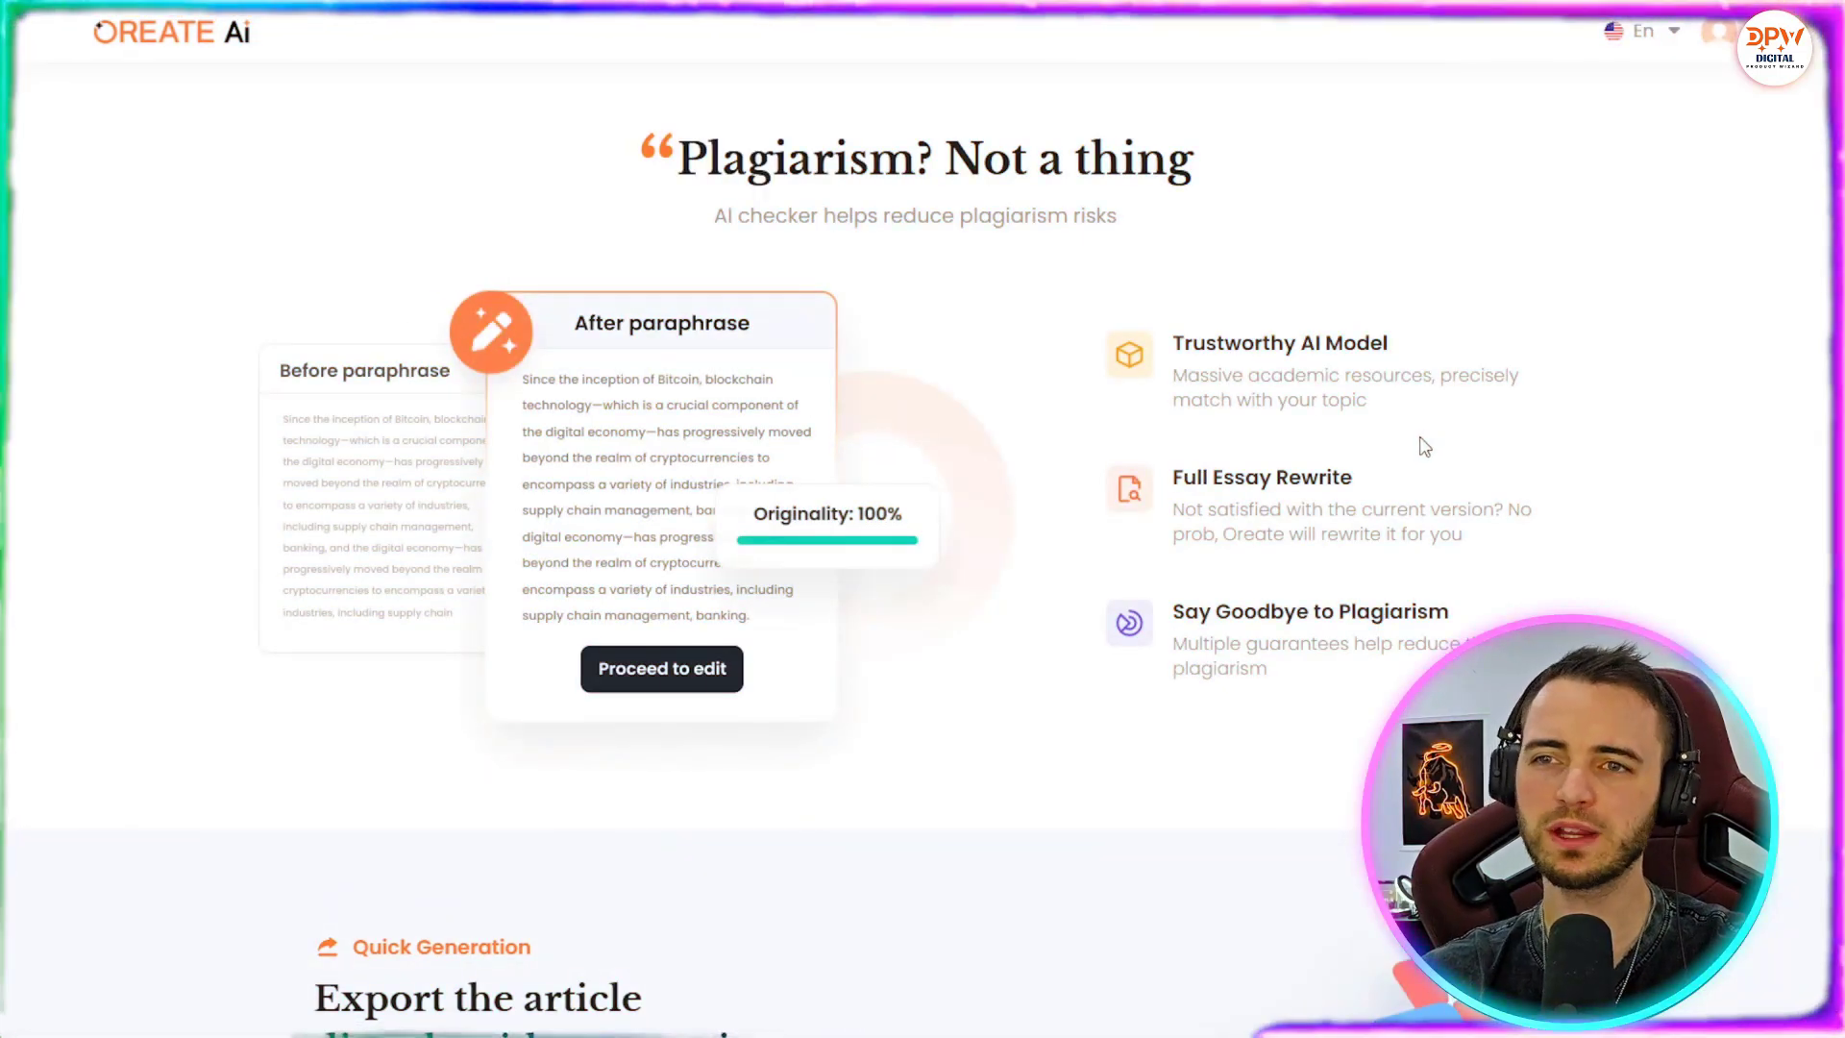
scroll(1424, 447, down, 1)
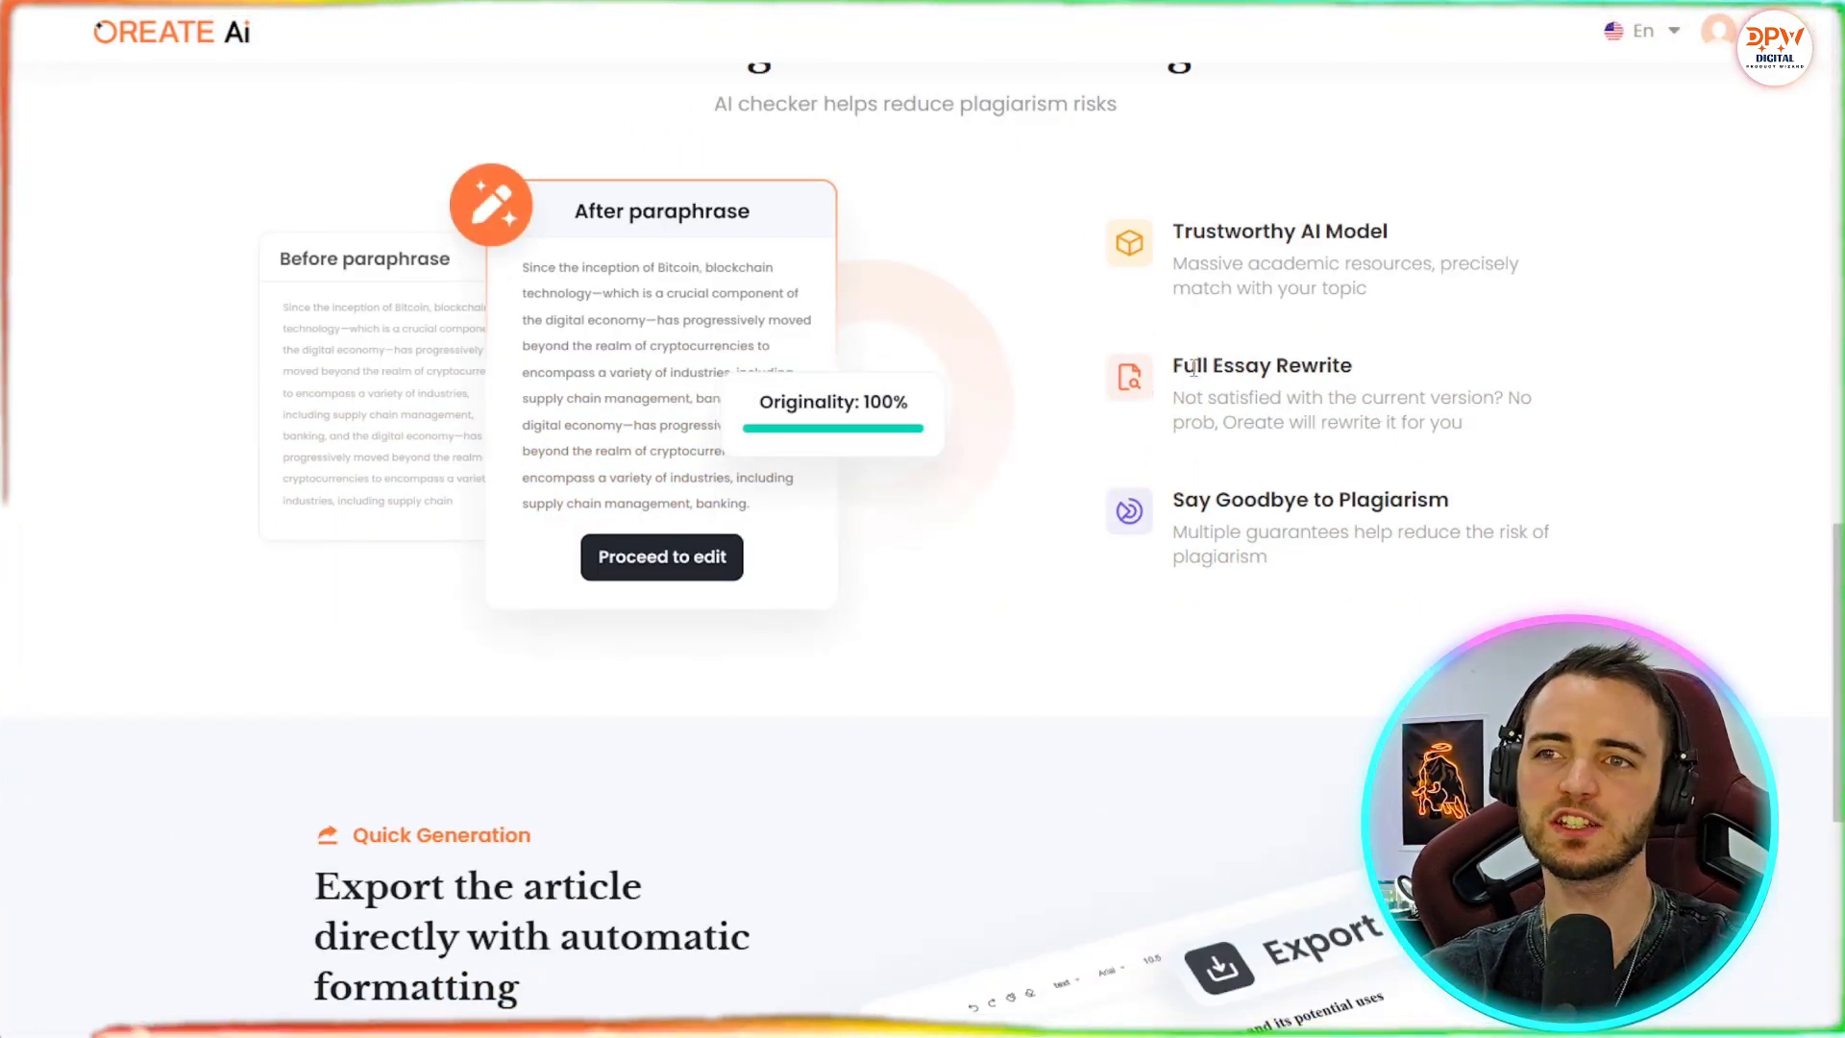
Highlight the Full Essay Rewrite heading, then clear the selection.
drag(1181, 362, 1365, 371)
click(1365, 371)
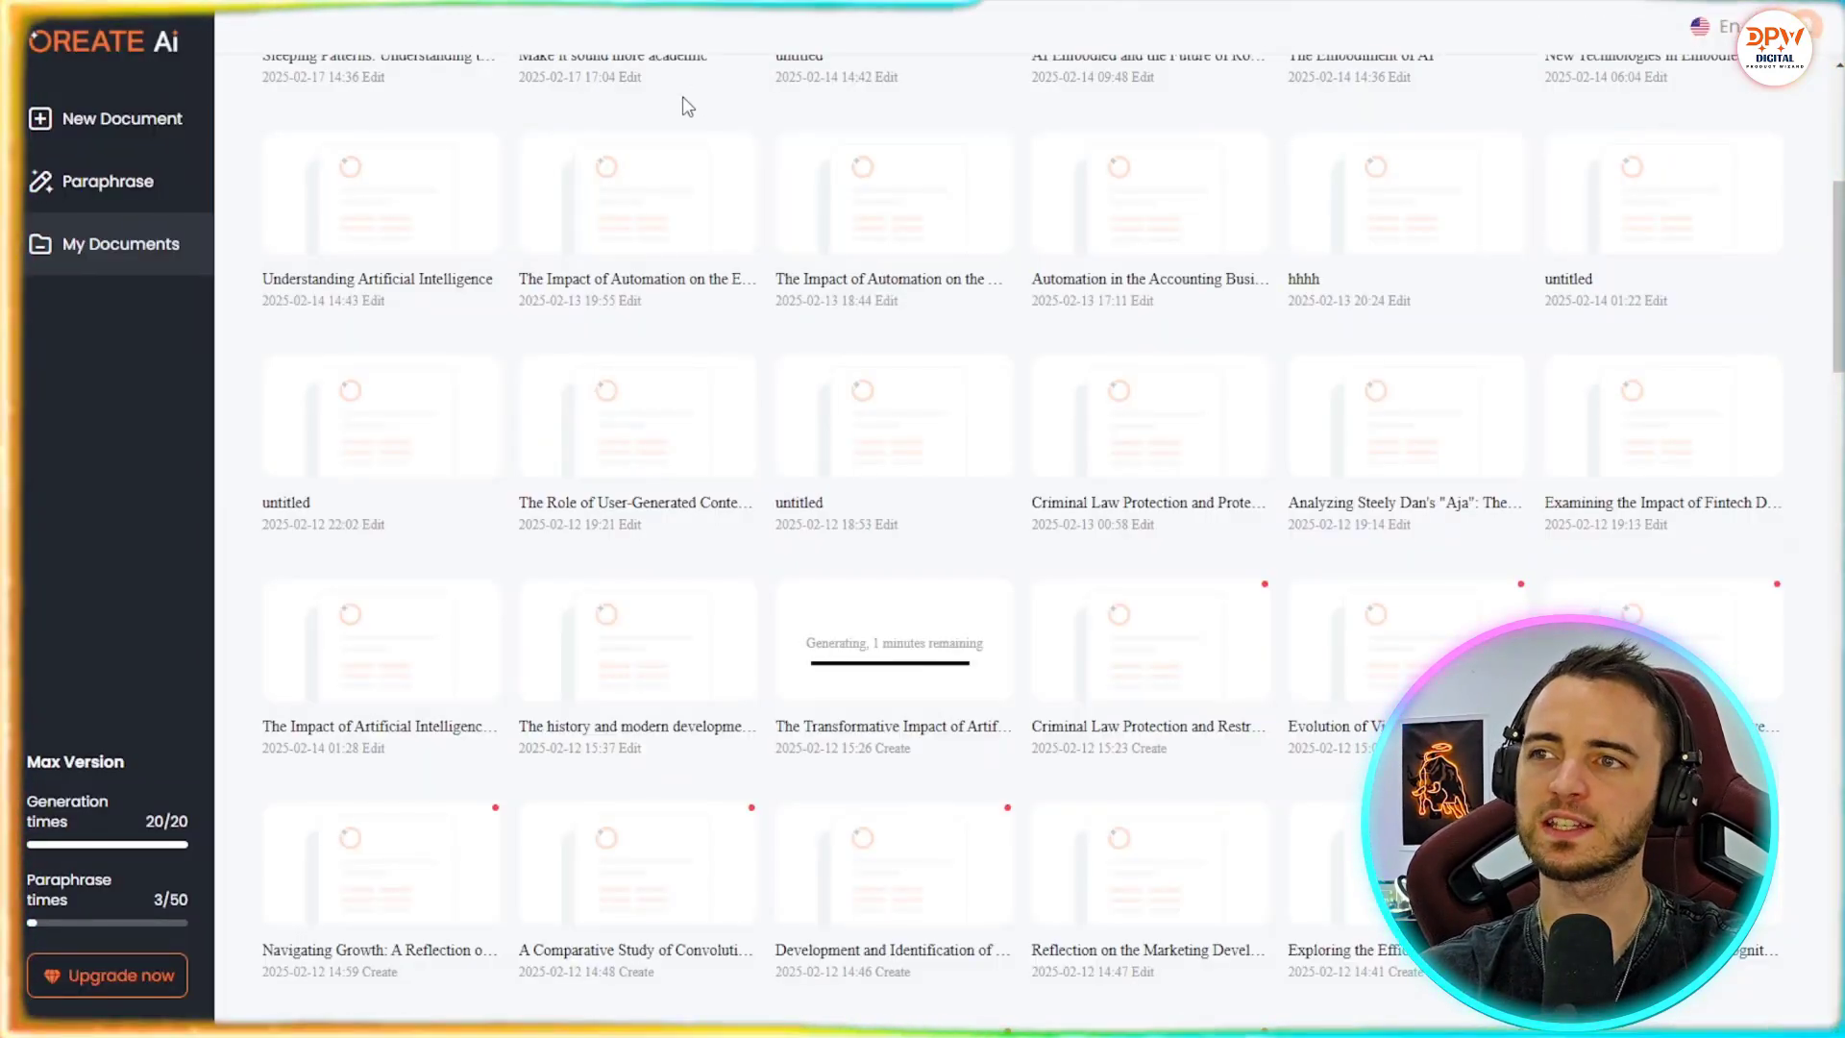
Scroll down the My Documents grid and reveal a document card's delete icon.
scroll(783, 399, up, 5)
scroll(753, 428, down, 10)
scroll(756, 431, down, 5)
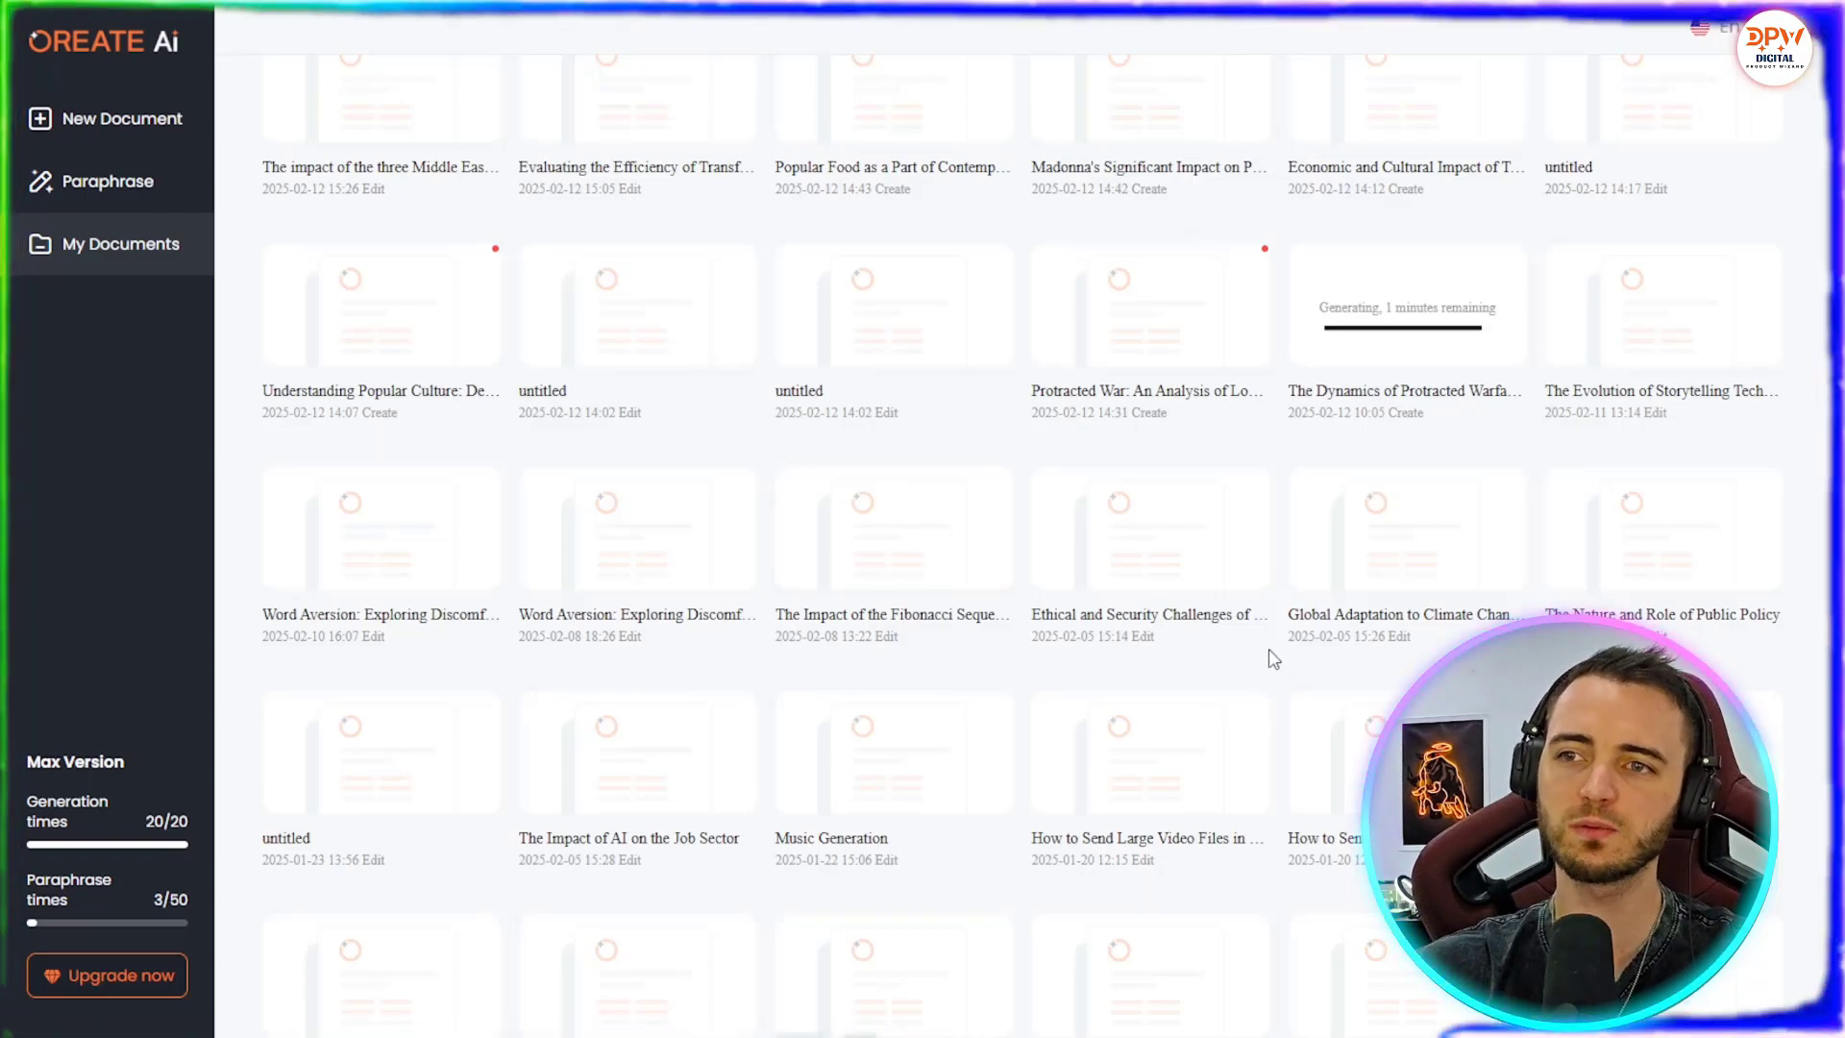
mouse_move(1168, 575)
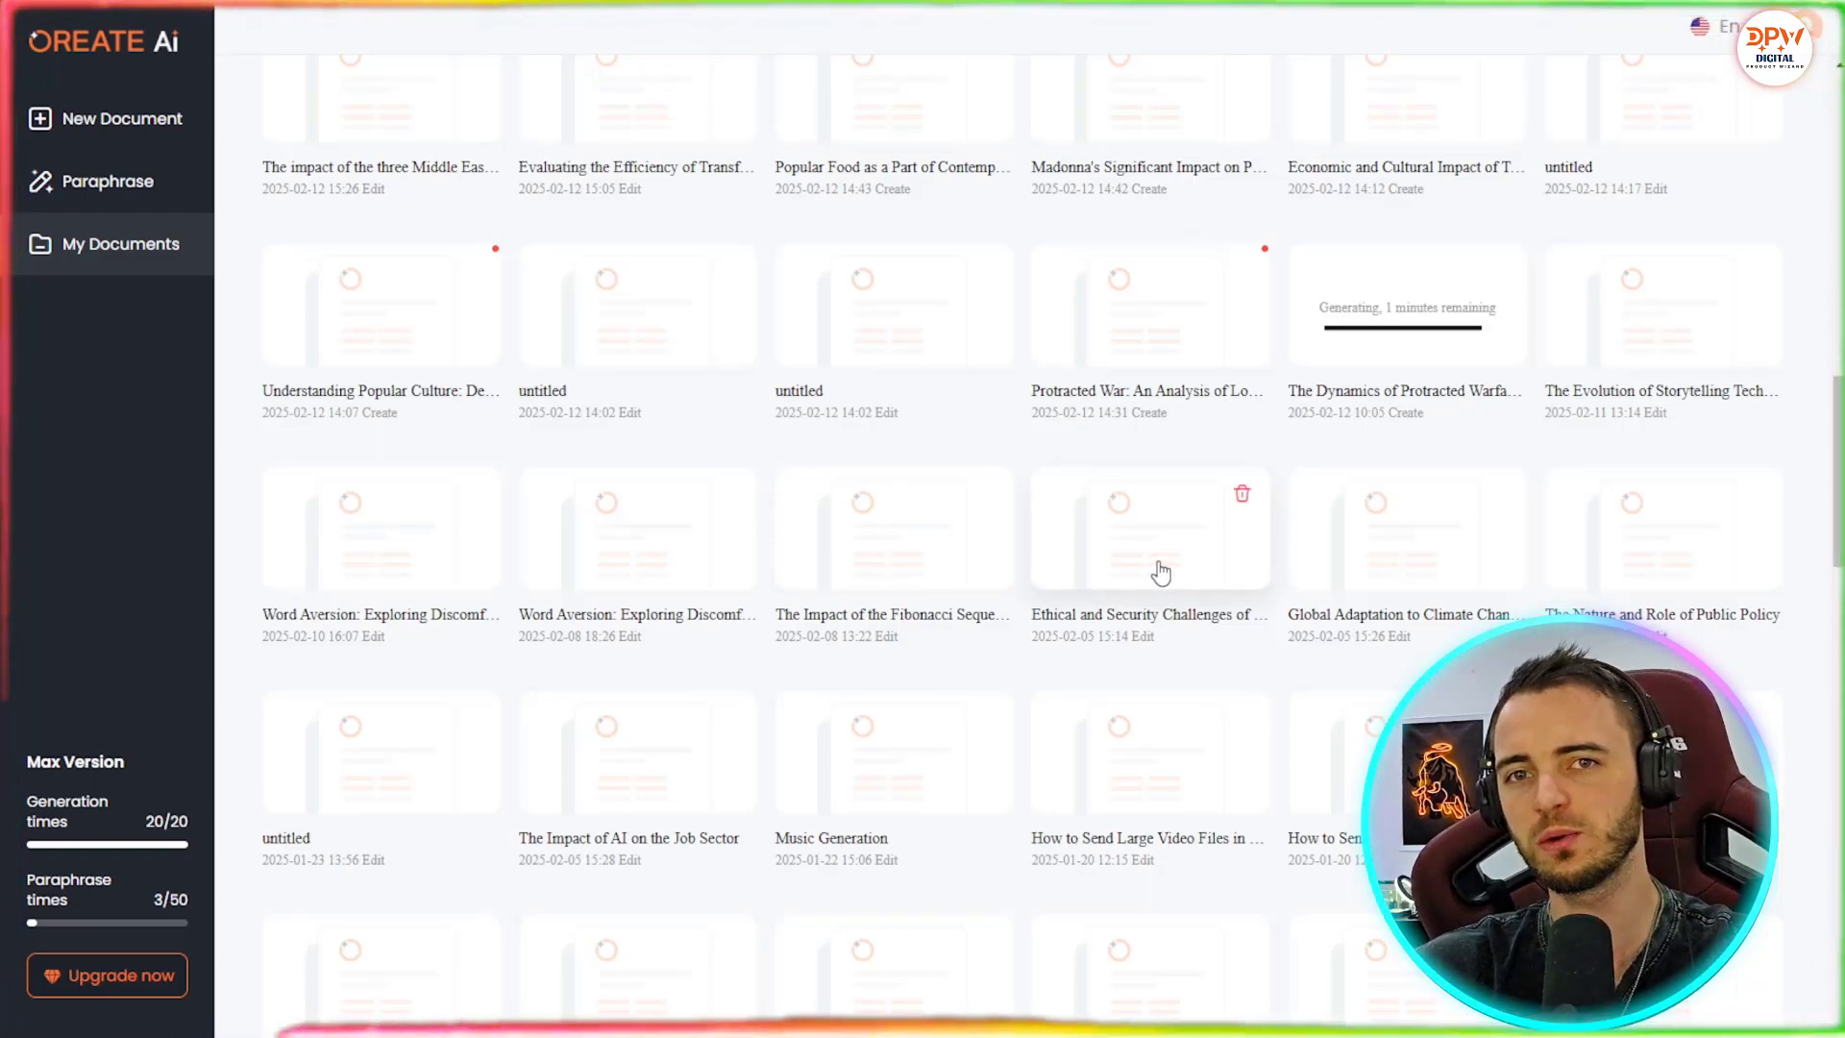